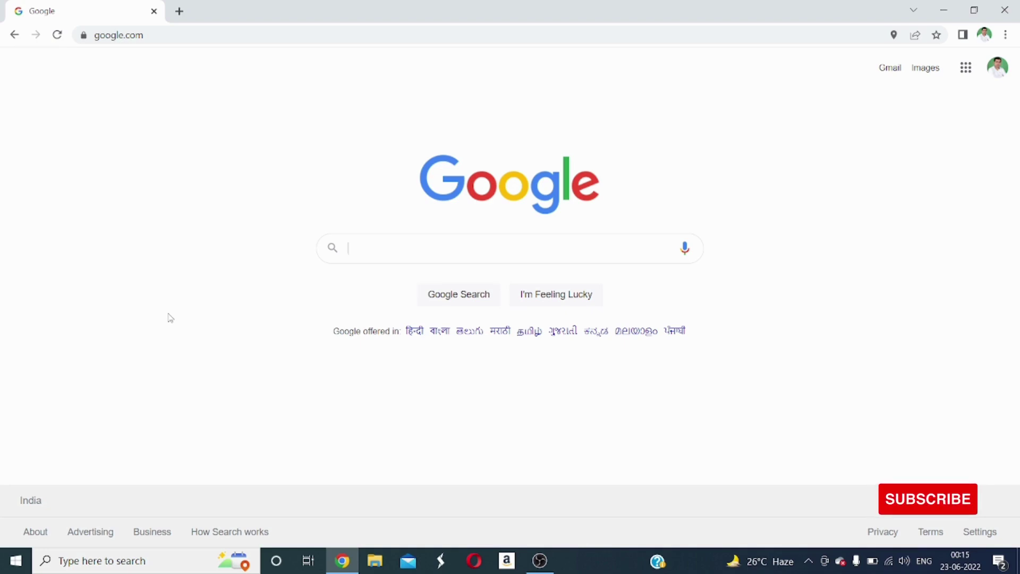
# Search Google for "jdk 18 download" and open Oracle's Java Downloads result in a new tab
pyautogui.write('jdk 18')
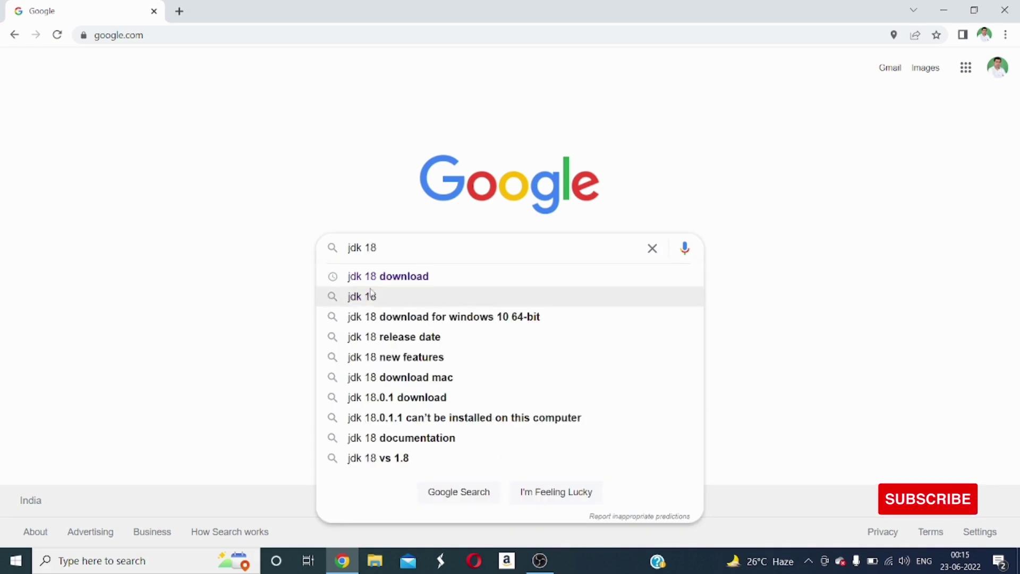
pyautogui.click(393, 281)
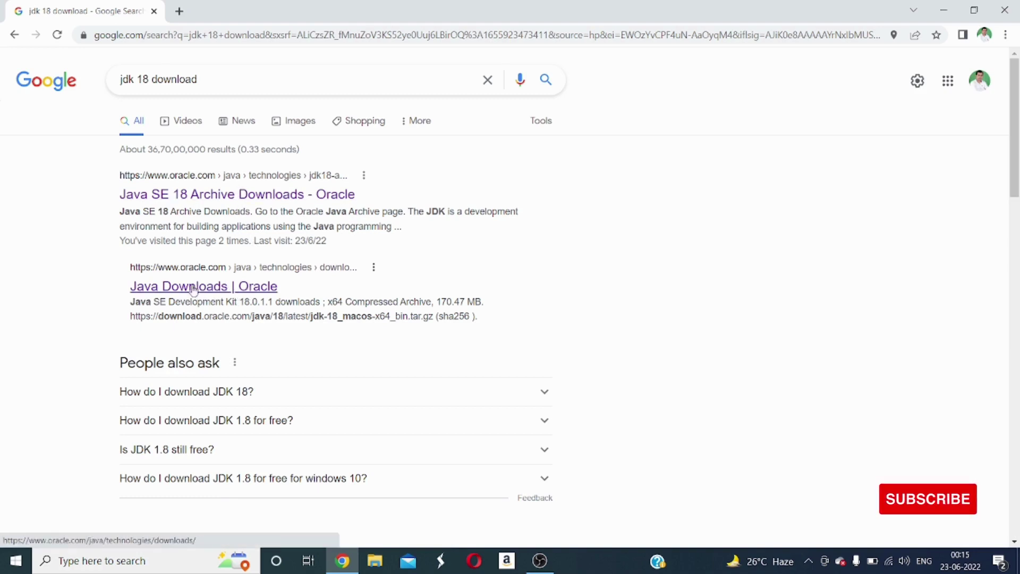
pyautogui.rightClick(261, 290)
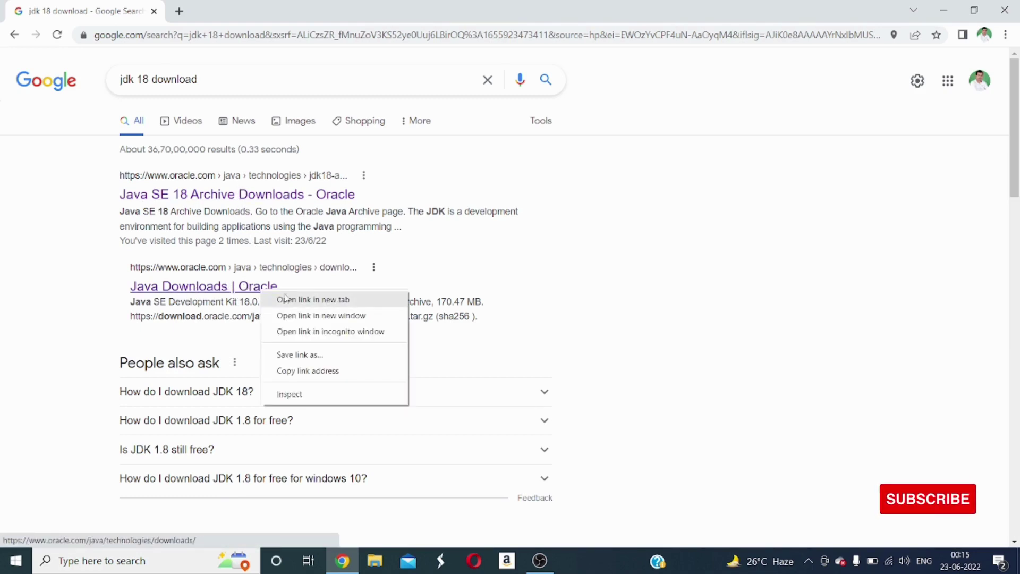
pyautogui.click(291, 298)
pyautogui.click(267, 6)
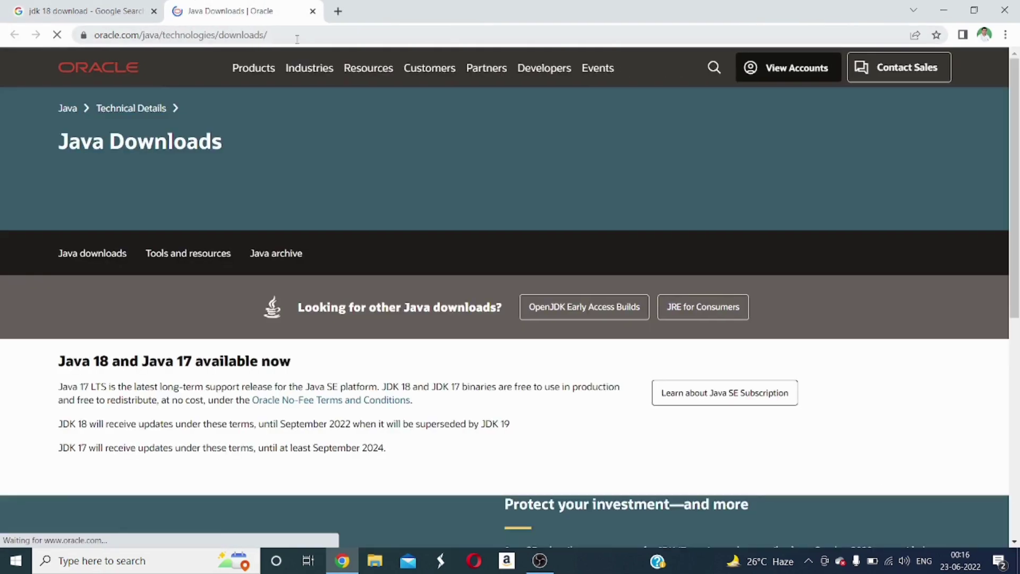
pyautogui.click(289, 36)
pyautogui.click(209, 37)
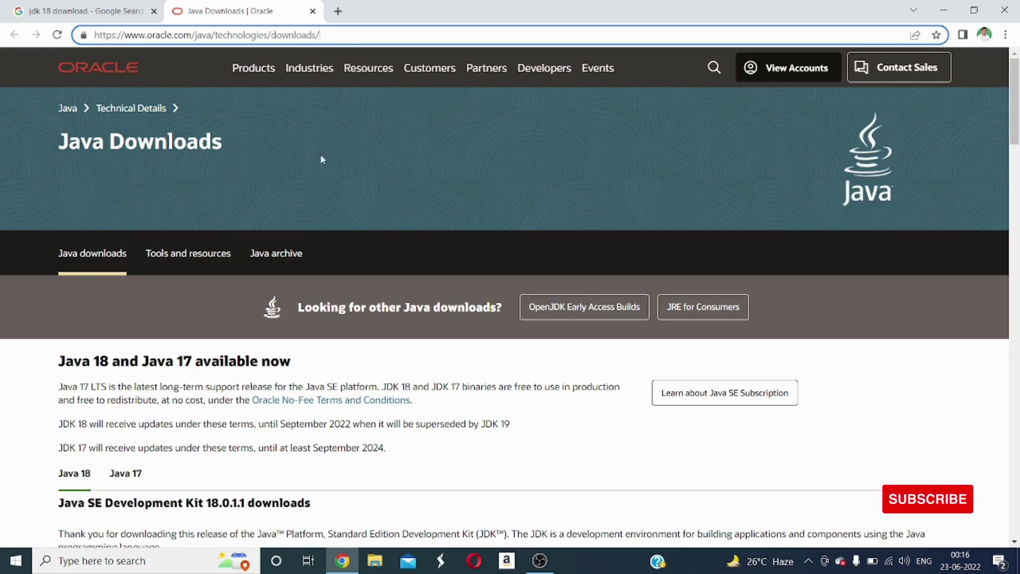
# Show the Windows downloads for Java SE Development Kit 18.0.1.1 and download the x64 Installer, jdk-18_windows-x64_bin.exe
pyautogui.scroll(-2, 7, 337)
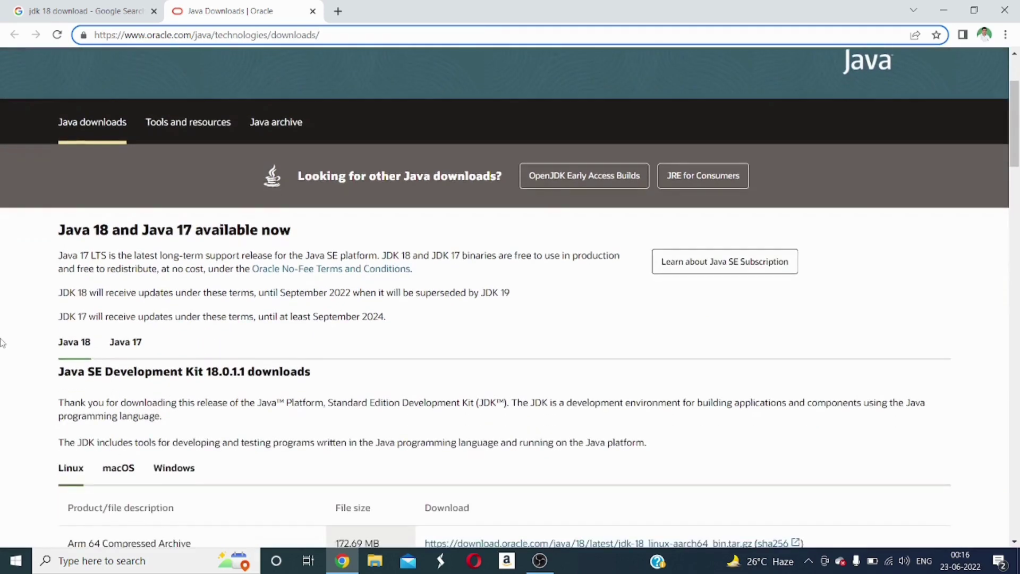
pyautogui.scroll(-1, 10, 329)
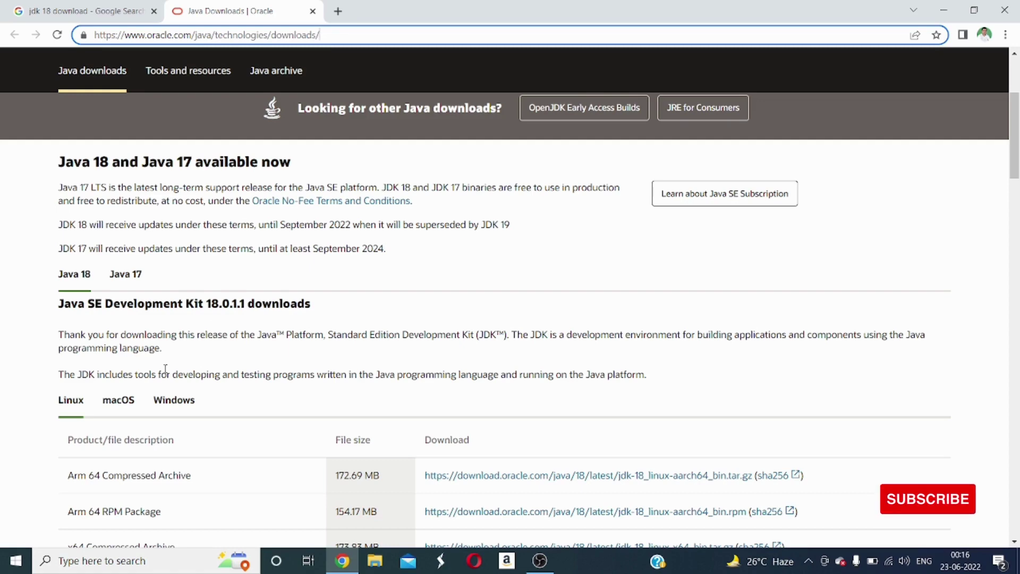
pyautogui.scroll(-2, 27, 354)
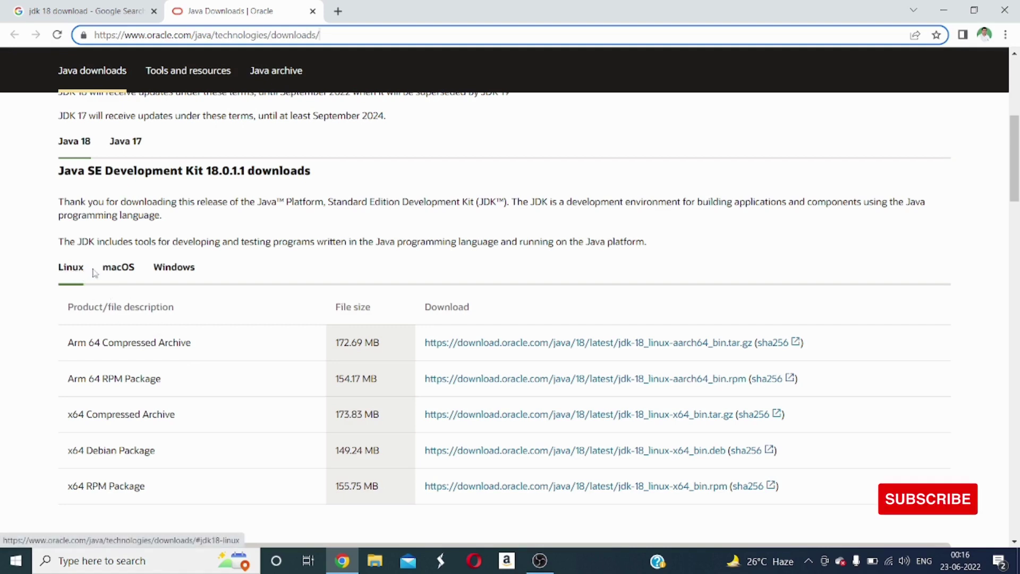
pyautogui.click(114, 272)
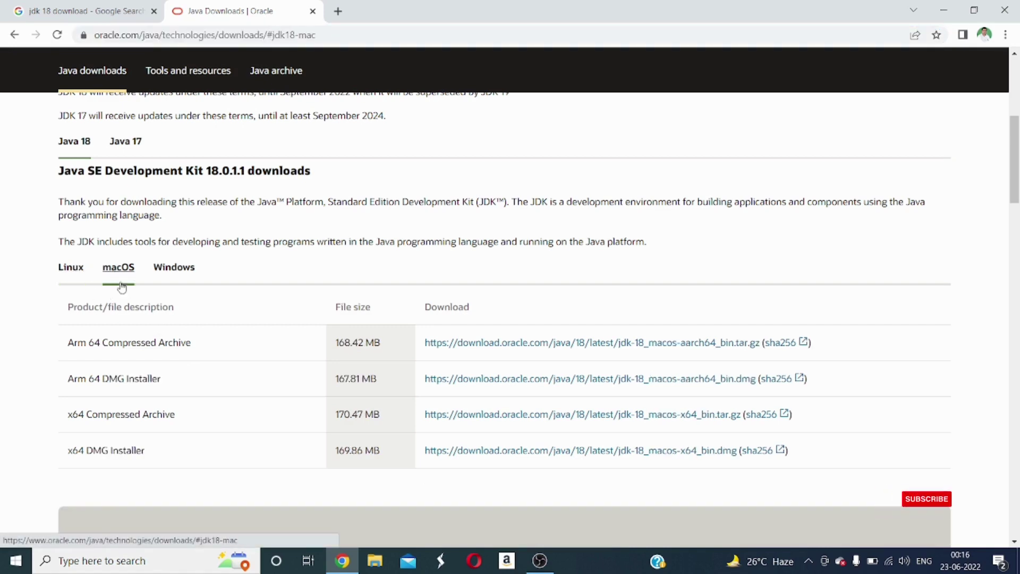
pyautogui.click(180, 271)
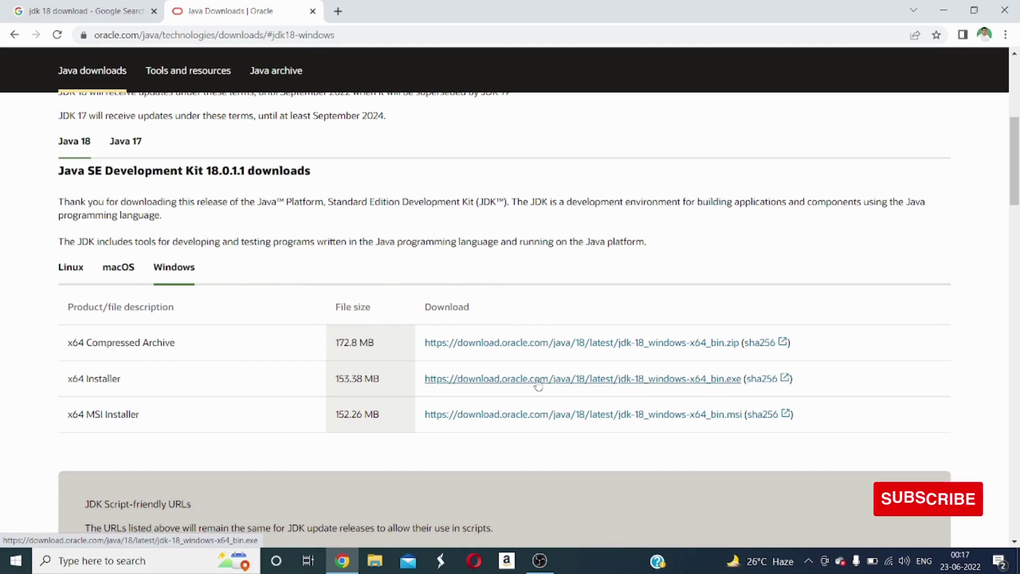
pyautogui.click(506, 386)
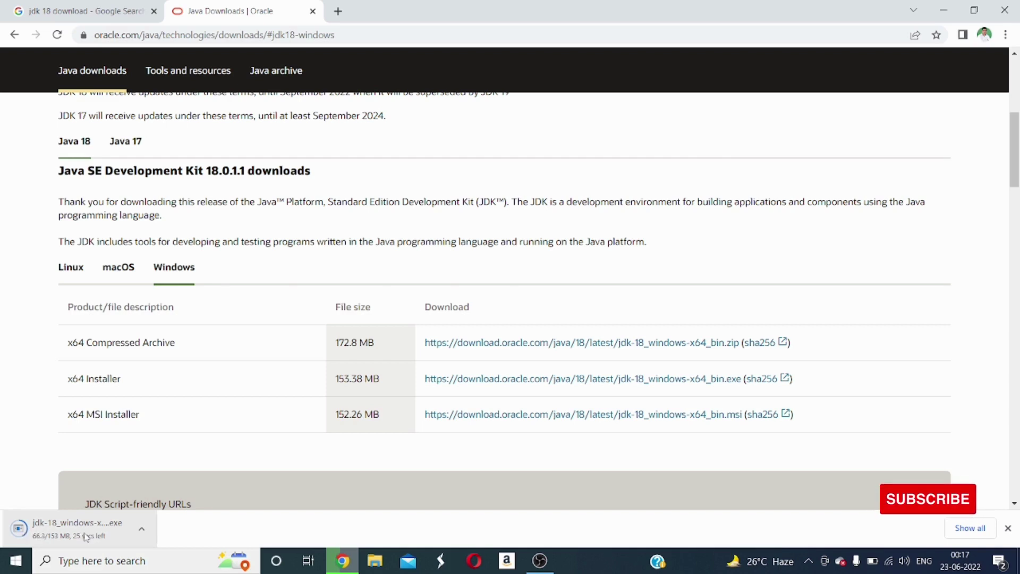
# Switch to File Explorer and open the JAVA Softwares folder on New Volume (D:)
pyautogui.click(375, 560)
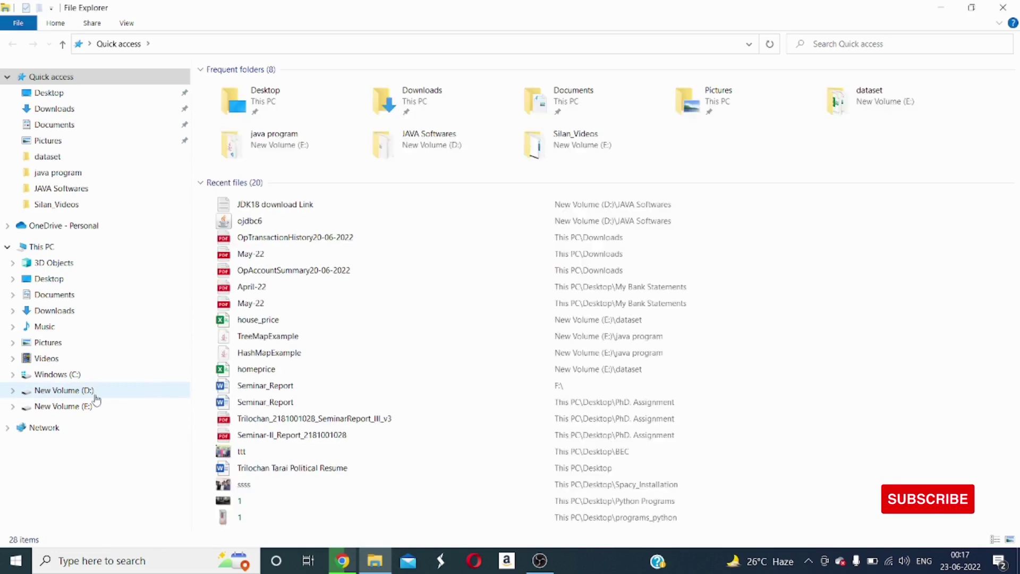
pyautogui.click(92, 391)
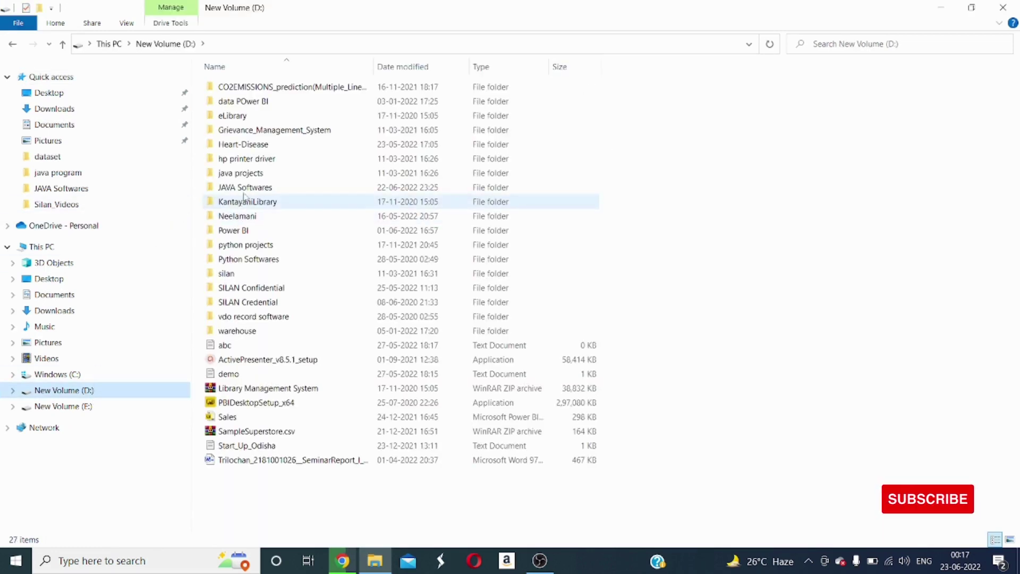
pyautogui.doubleClick(264, 189)
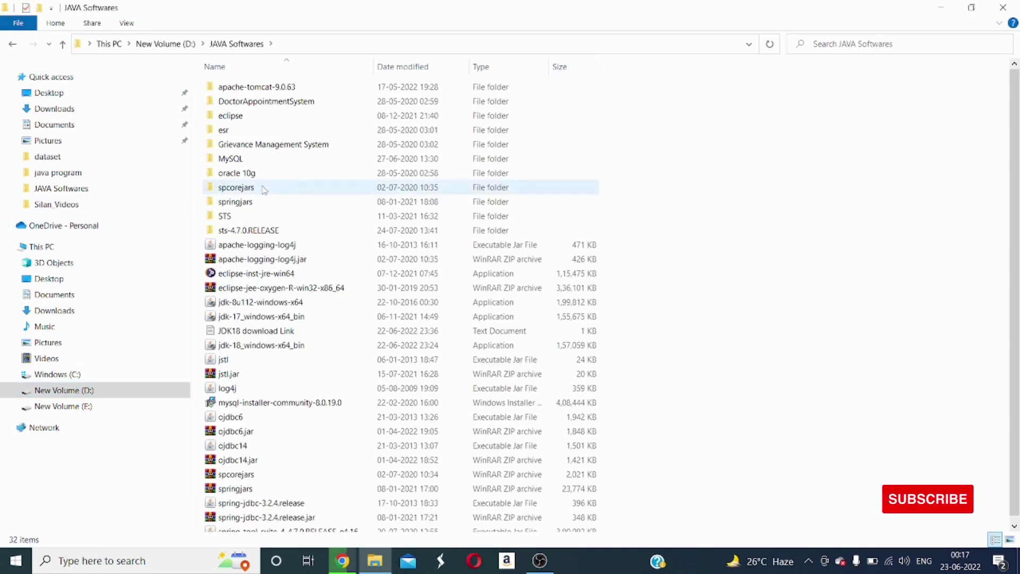
pyautogui.scroll(-1, 659, 441)
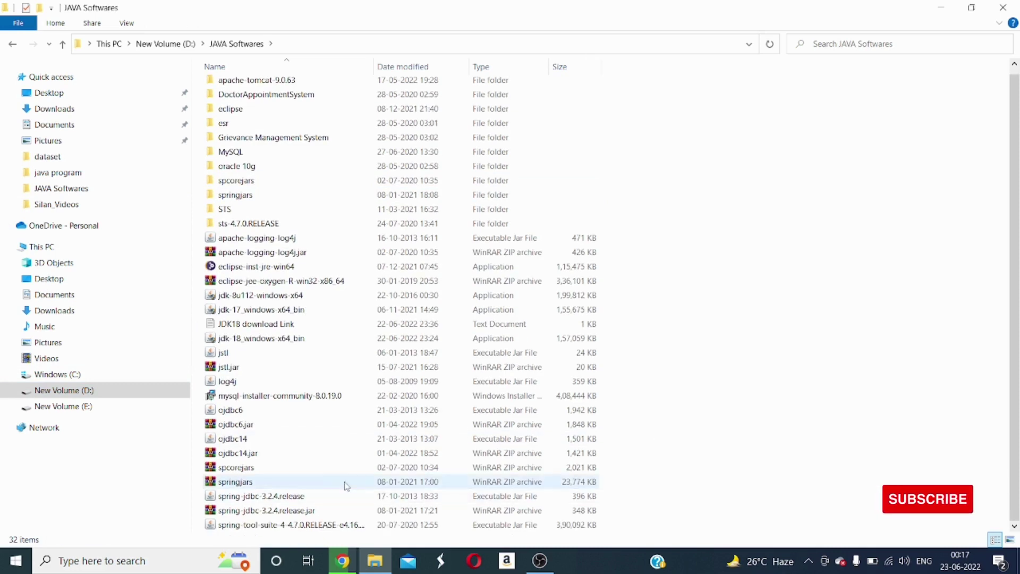
# Run the jdk-18_windows-x64_bin installer, allow it to make changes and bring its setup window to the front
pyautogui.click(261, 340)
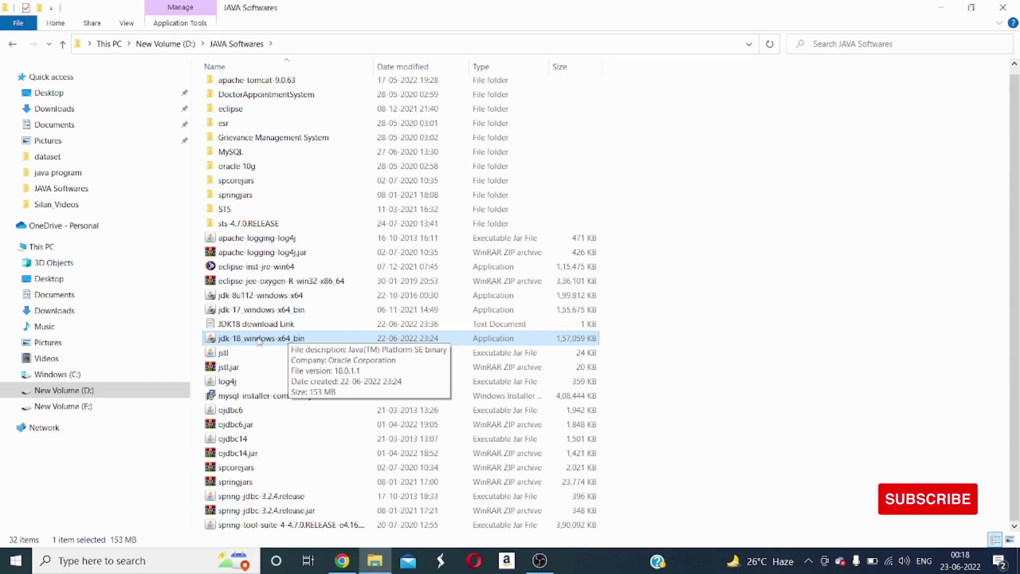
pyautogui.doubleClick(259, 340)
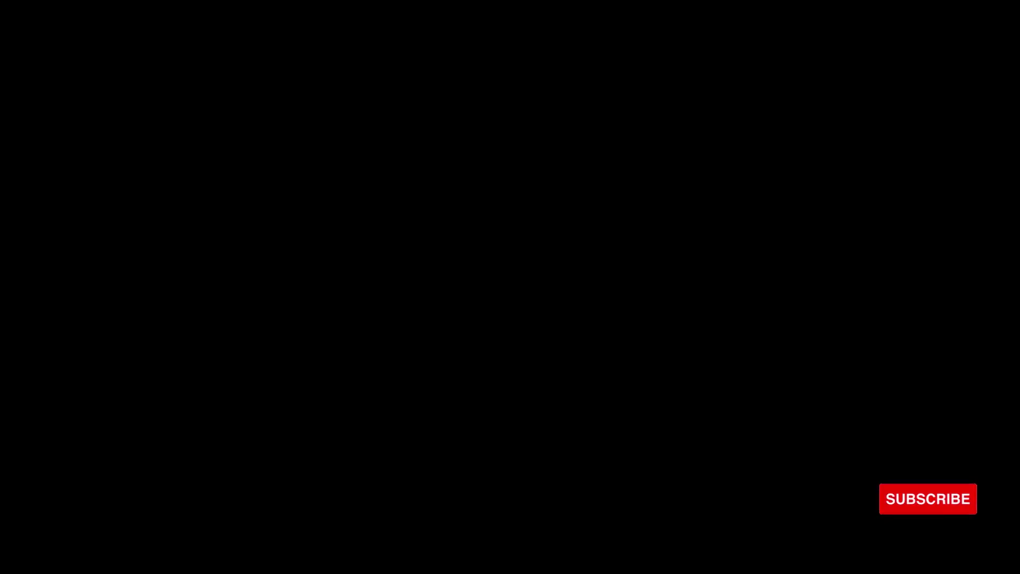
pyautogui.click(432, 373)
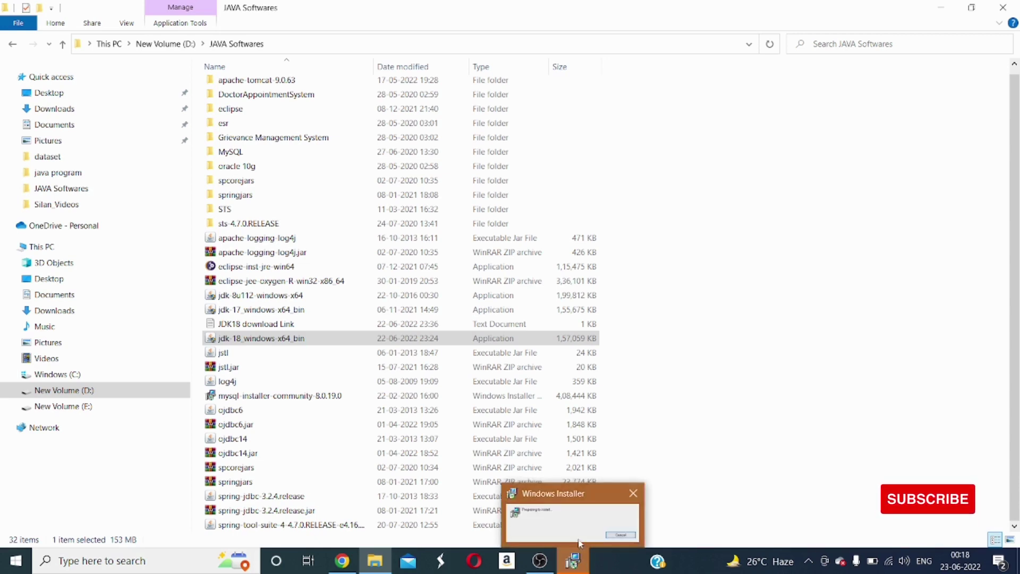
pyautogui.click(582, 566)
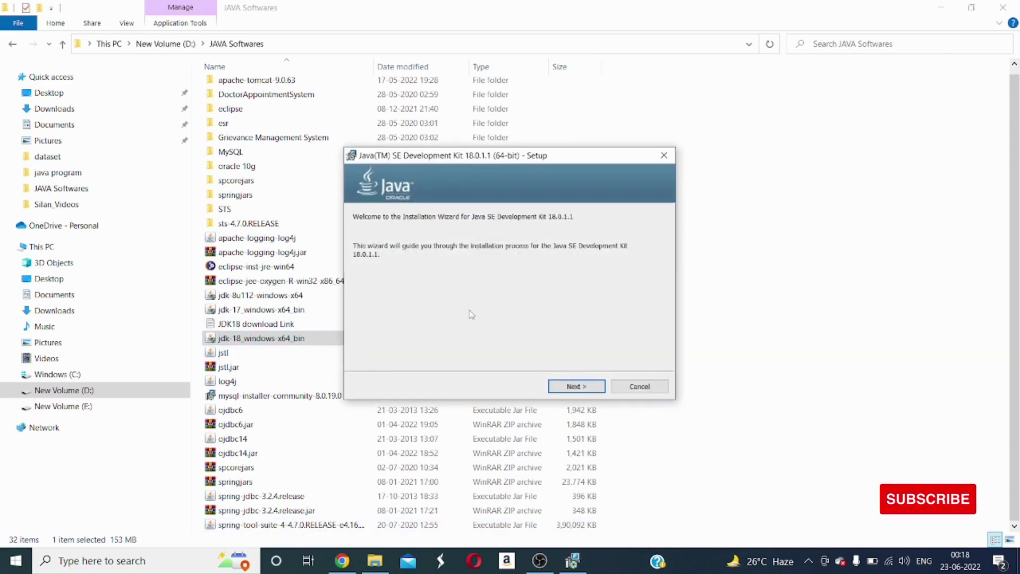
# Install the JDK to the default folder C:\Program Files\Java\jdk-18.0.1.1\ and close the finished wizard
pyautogui.click(585, 388)
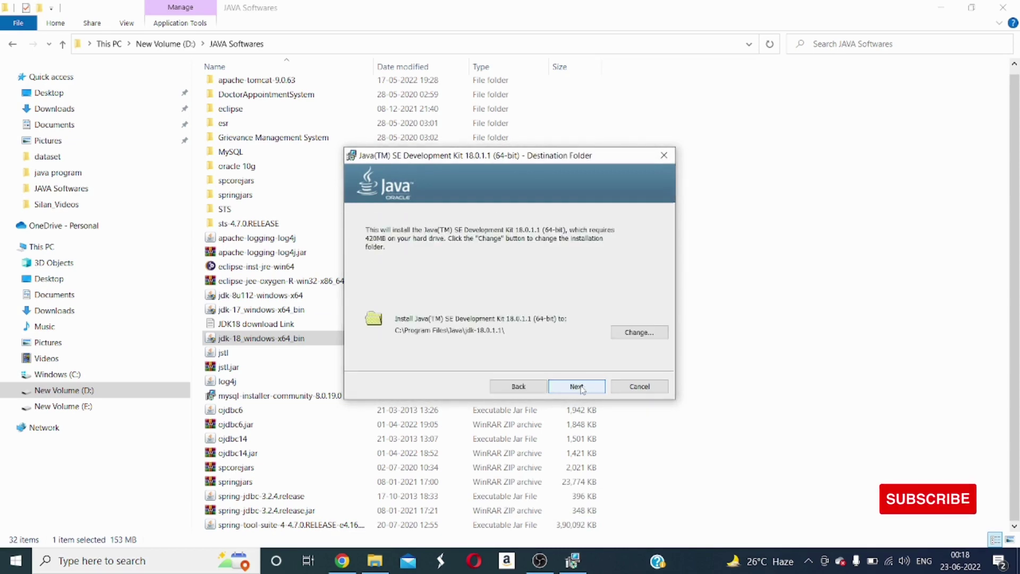
pyautogui.click(593, 388)
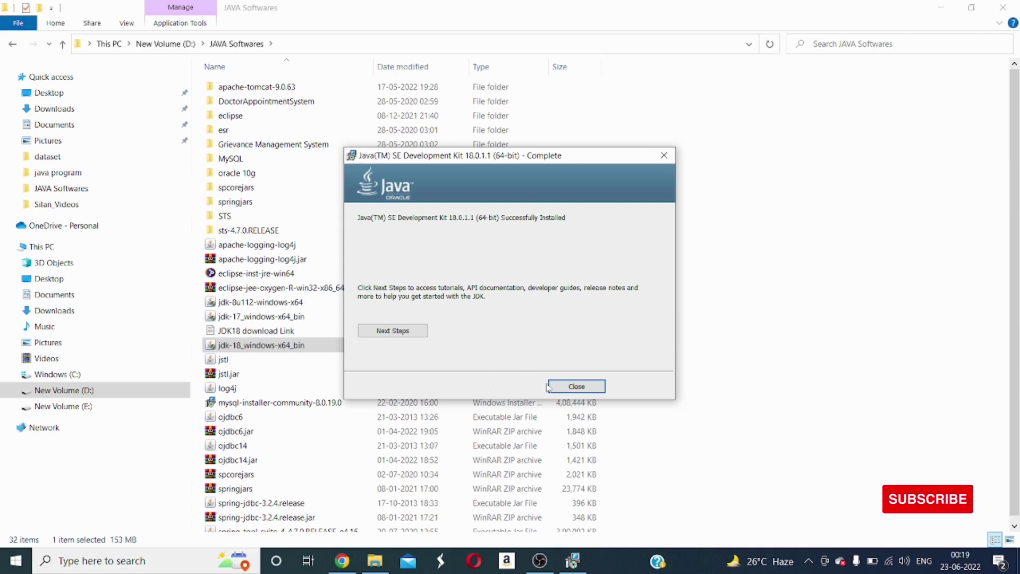
pyautogui.click(587, 388)
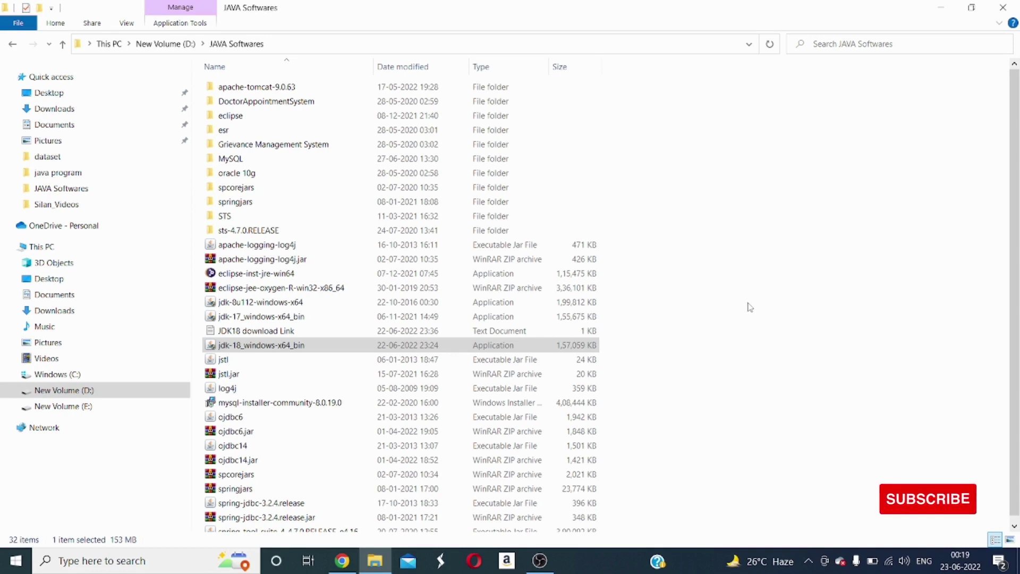
# Open the Environment Variables dialog through the advanced system settings in This PC's properties
pyautogui.click(62, 248)
pyautogui.rightClick(66, 252)
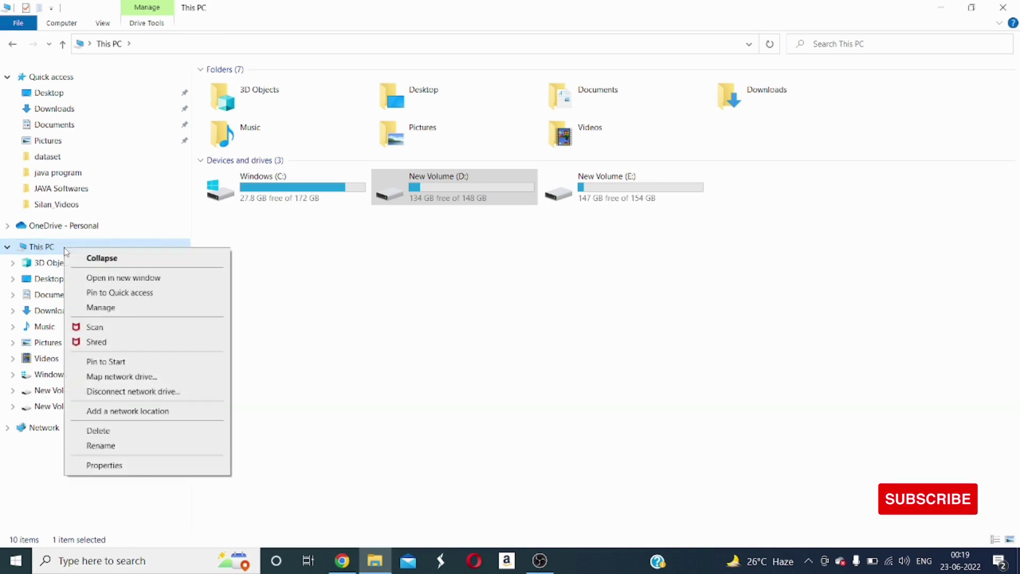
pyautogui.click(151, 470)
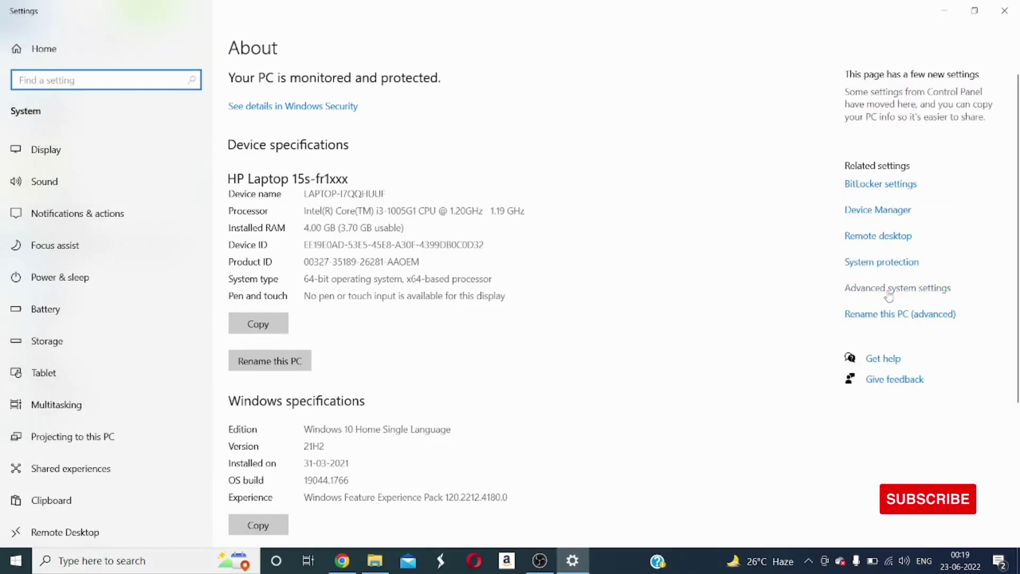
pyautogui.click(880, 294)
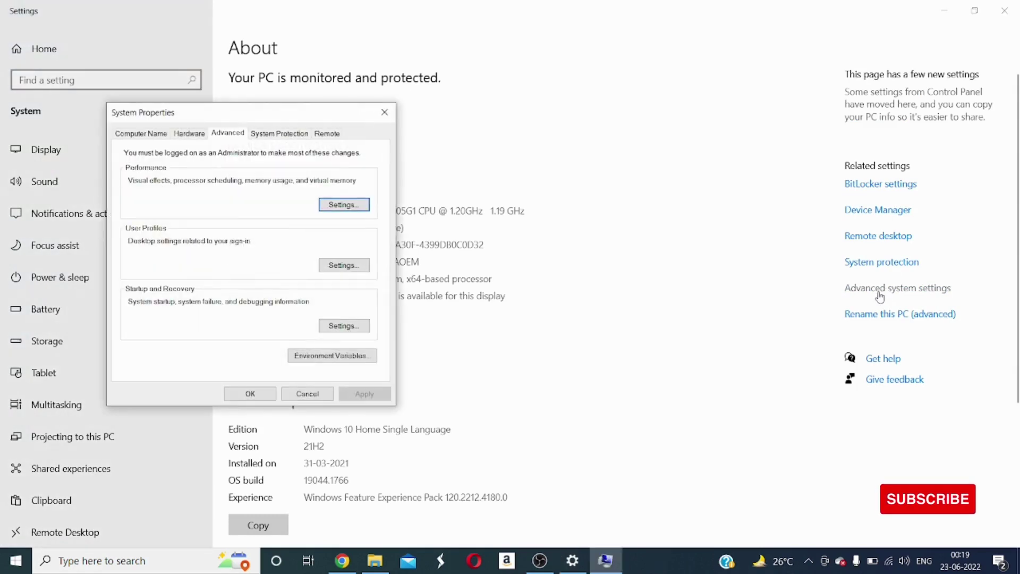
pyautogui.click(312, 356)
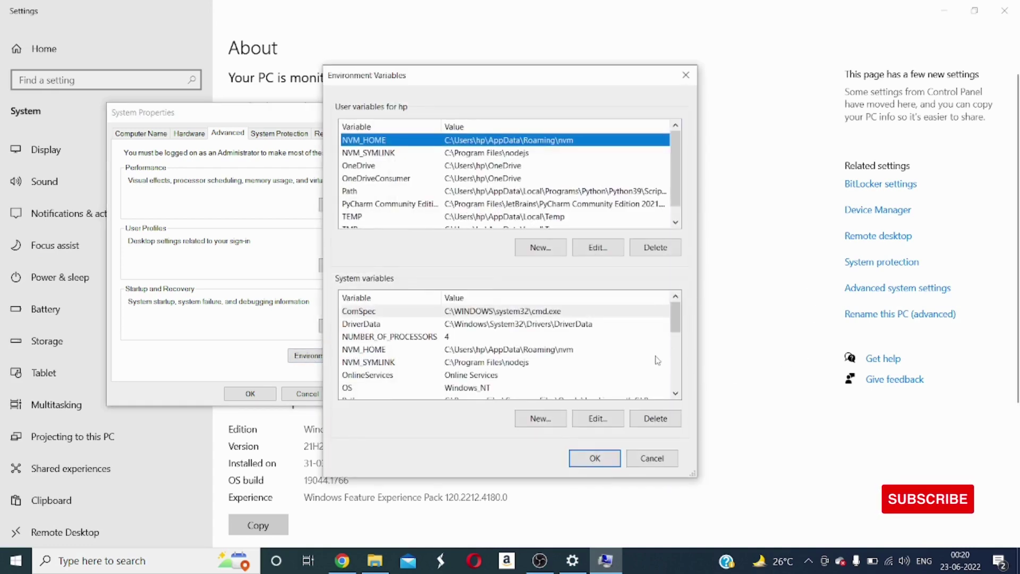
# Open the Path system variable for editing as plain text, accepting the discard warning
pyautogui.moveTo(676, 327); pyautogui.dragTo(677, 333)
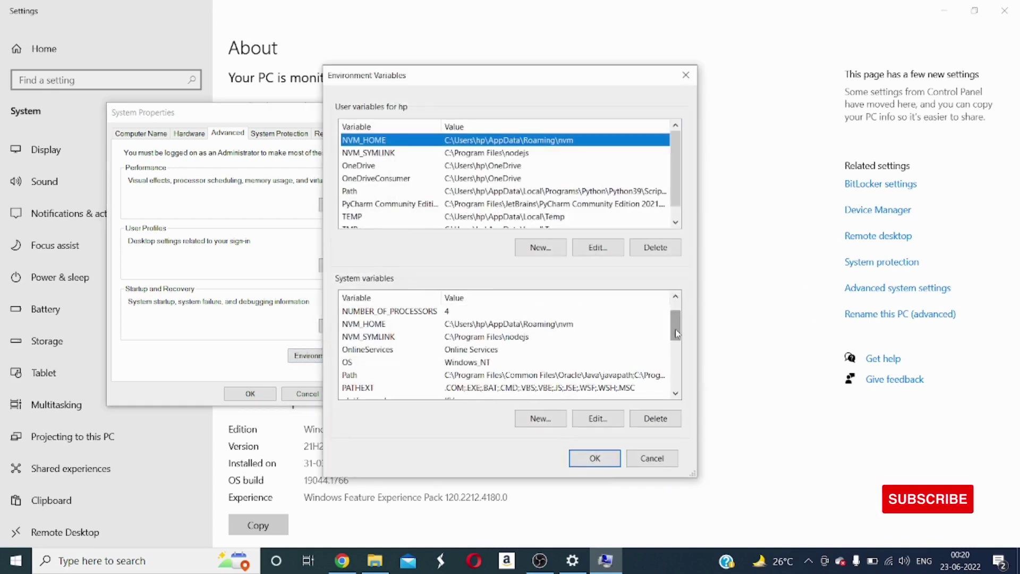
pyautogui.click(676, 392)
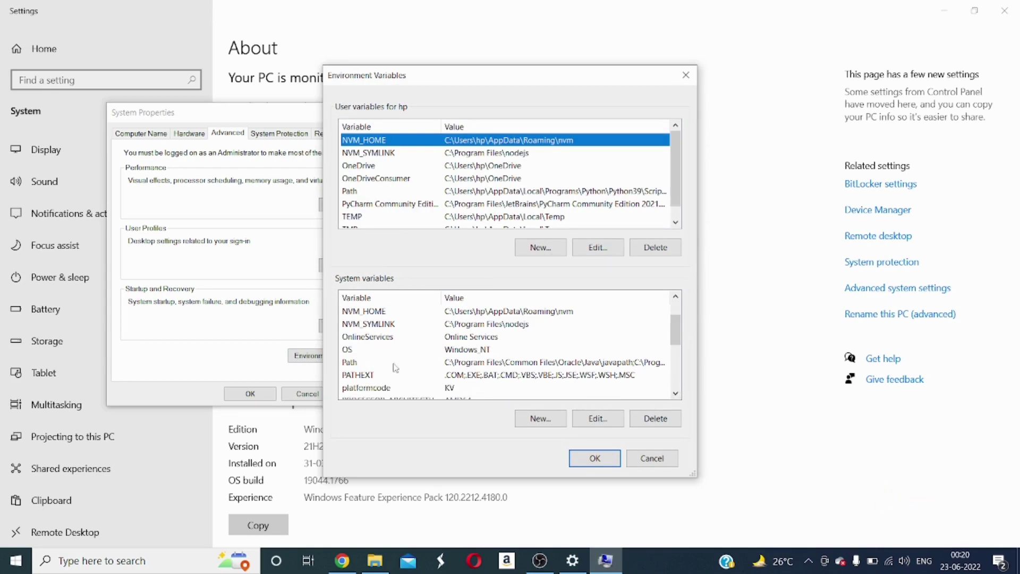
pyautogui.click(462, 364)
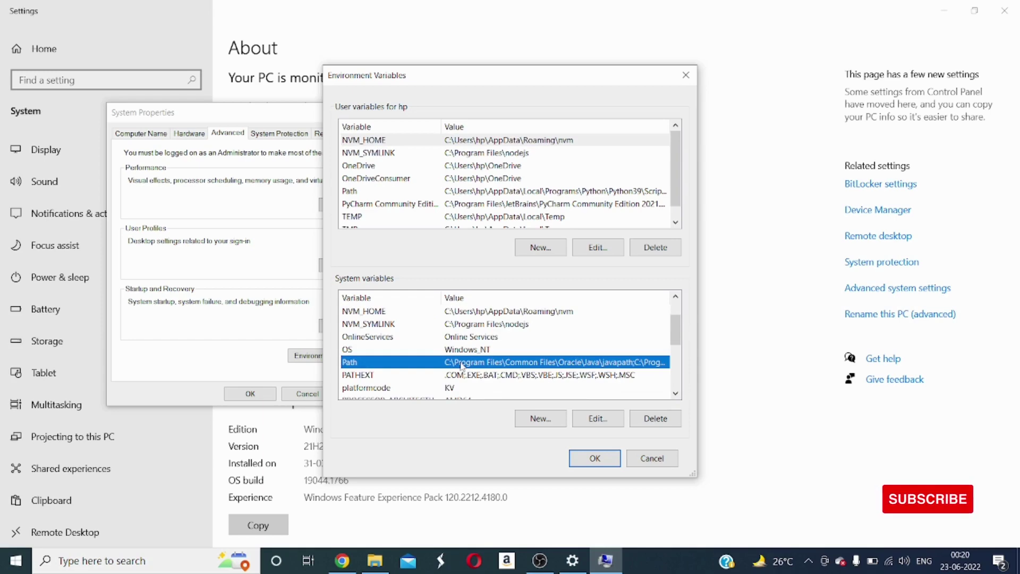
pyautogui.doubleClick(462, 363)
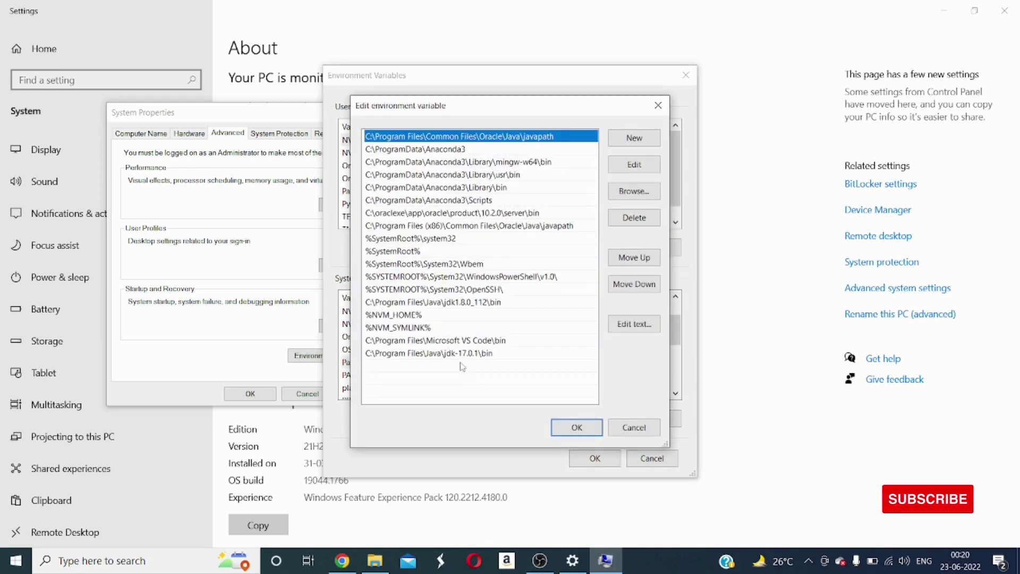
pyautogui.click(623, 333)
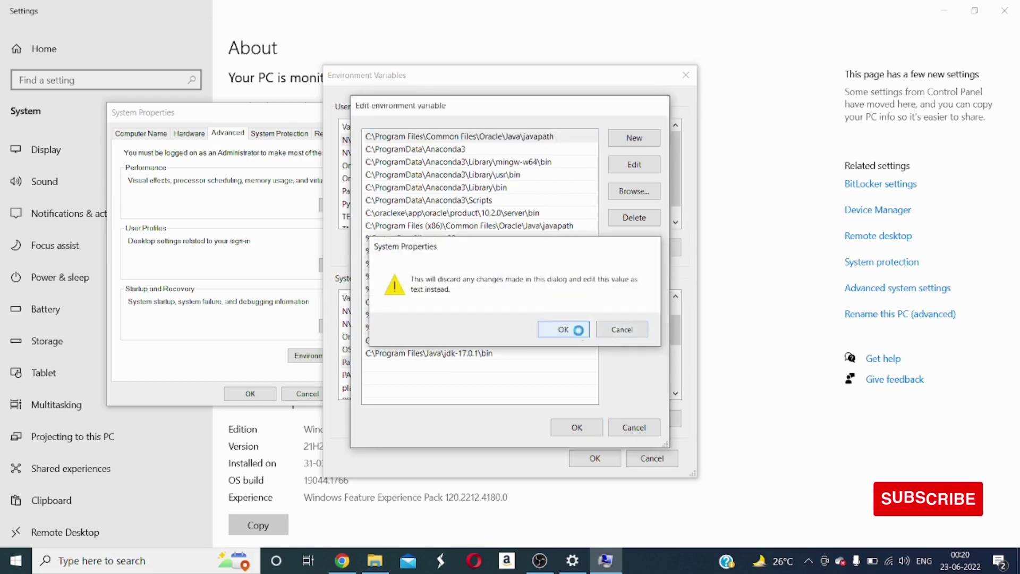
pyautogui.click(578, 331)
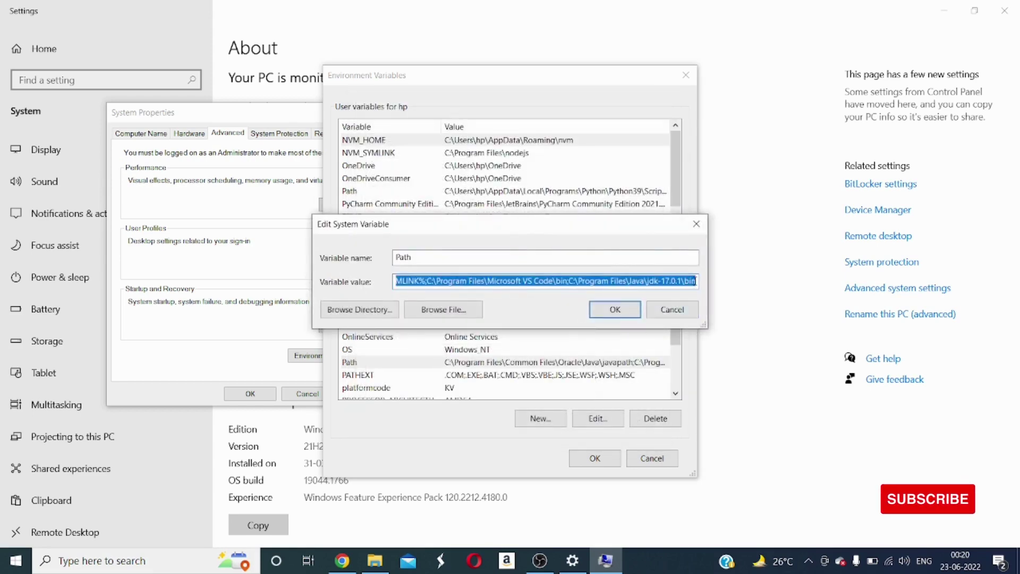
# Delete the trailing C:\Program Files\Java\jdk-17.0.1\bin entry from the Path variable's value, keeping the semicolon before it
pyautogui.click(696, 281)
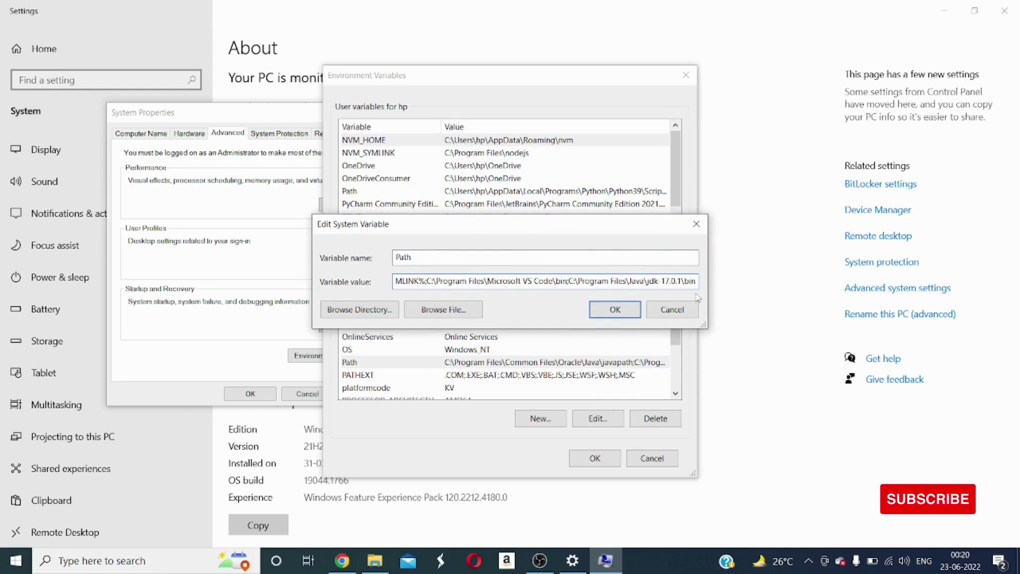
pyautogui.press('Left')
pyautogui.press('Left')
pyautogui.press('Left')
pyautogui.press('Left')
pyautogui.press('Left')
pyautogui.press('Left')
pyautogui.press('Left')
pyautogui.press('Left')
pyautogui.press('Left')
pyautogui.press('Left')
pyautogui.press('Left')
pyautogui.press('Left')
pyautogui.press('Left')
pyautogui.press('Left')
pyautogui.press('Left')
pyautogui.press('Left')
pyautogui.press('Left')
pyautogui.press('Left')
pyautogui.press('Left')
pyautogui.press('Left')
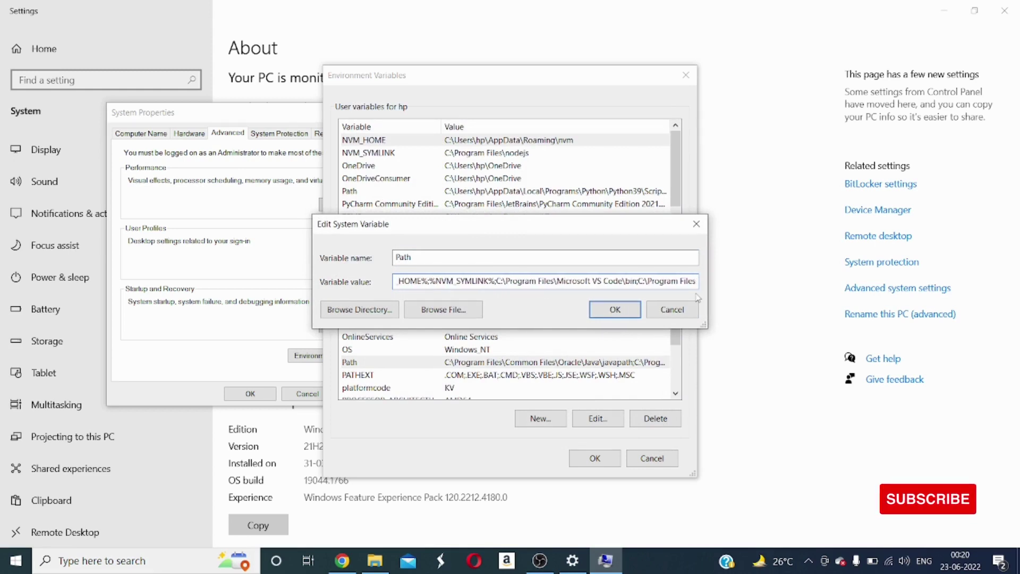
pyautogui.press('Left')
pyautogui.press('Left')
pyautogui.press('Left')
pyautogui.press('Left')
pyautogui.press('Left')
pyautogui.press('Left')
pyautogui.press('Left')
pyautogui.press('Left')
pyautogui.press('Left')
pyautogui.press('Left')
pyautogui.press('Left')
pyautogui.press('Left')
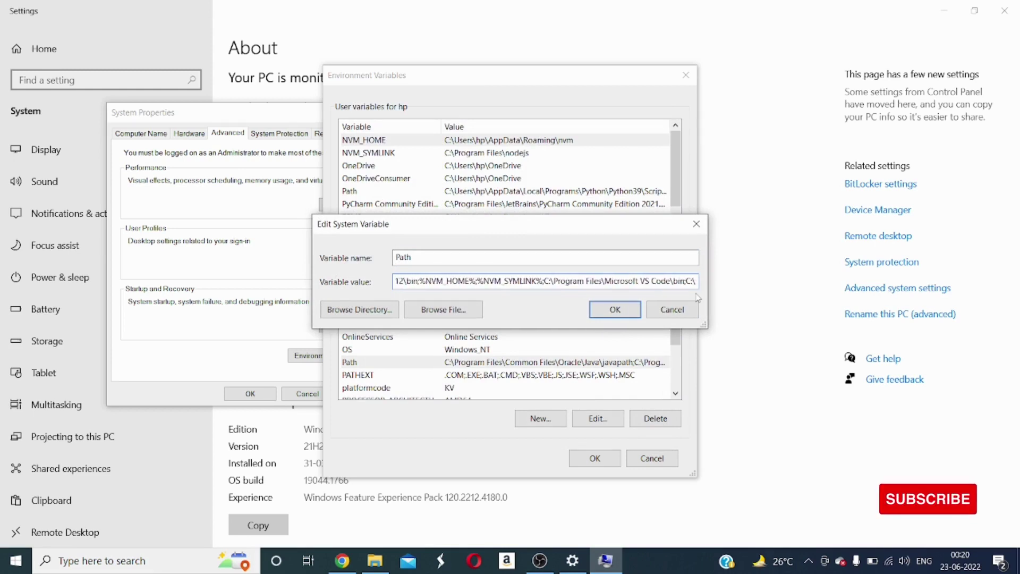
pyautogui.press('Left')
pyautogui.press('Left')
pyautogui.press('Left')
pyautogui.press('Left')
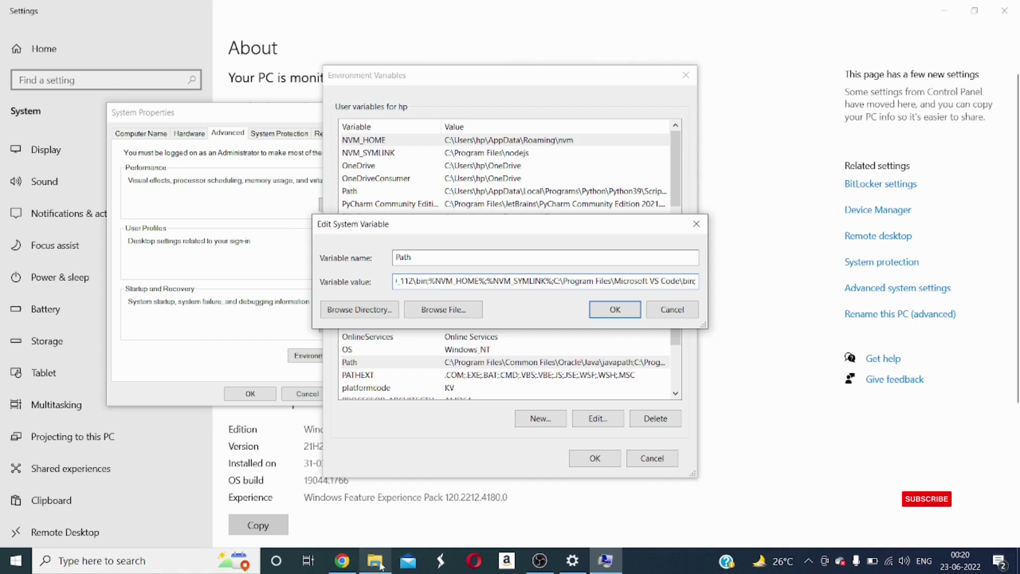
# Switch to File Explorer and open the folder C:\Program Files\Java\jdk-18.0.1.1\bin
pyautogui.moveTo(380, 566)
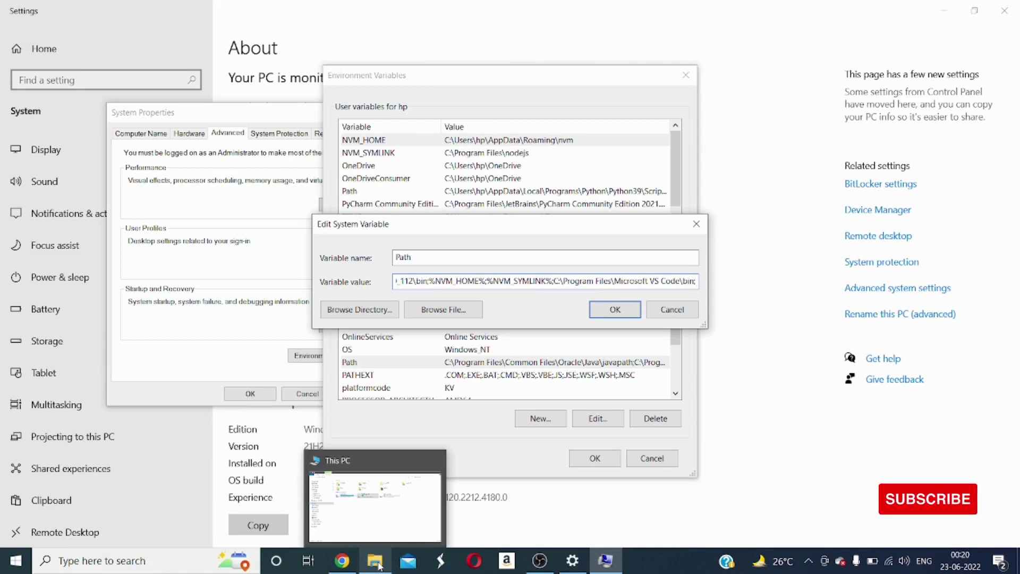
pyautogui.click(381, 566)
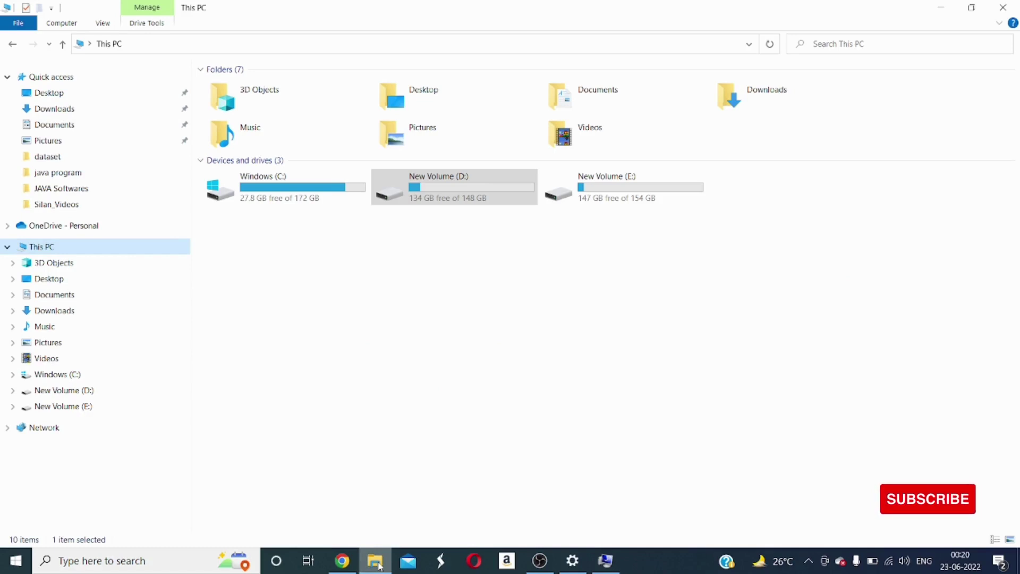
pyautogui.click(63, 379)
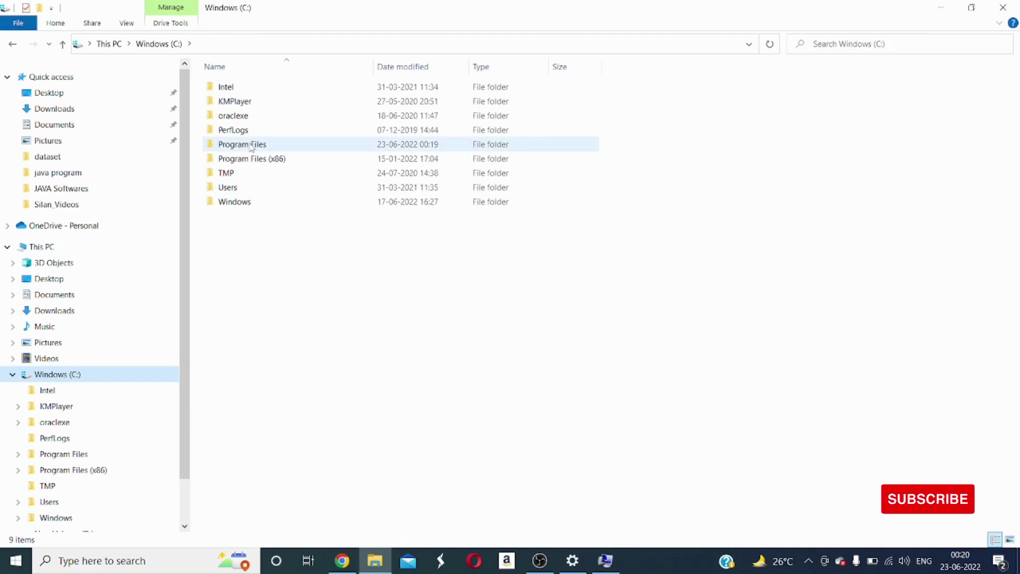
pyautogui.doubleClick(252, 145)
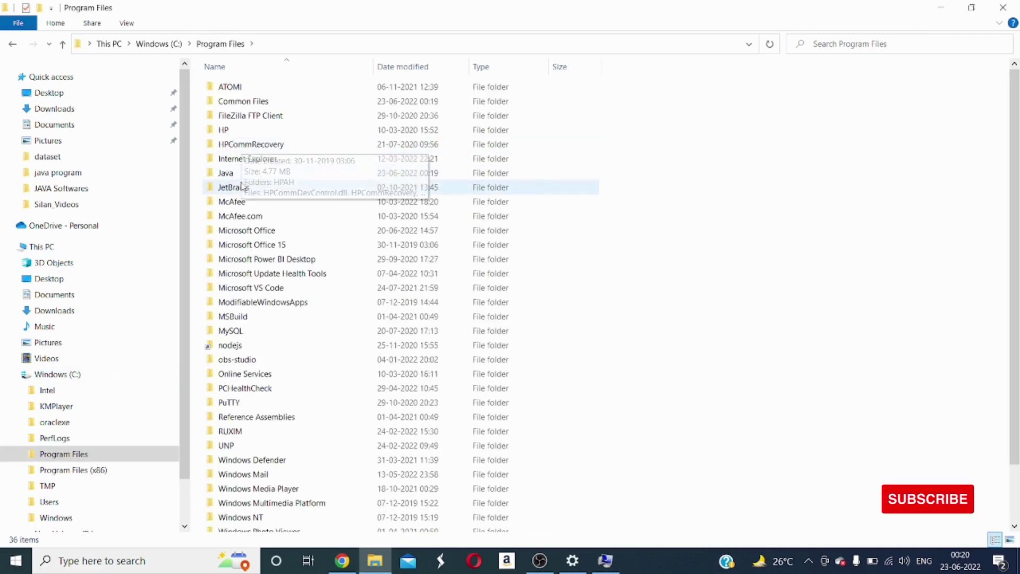
pyautogui.click(266, 179)
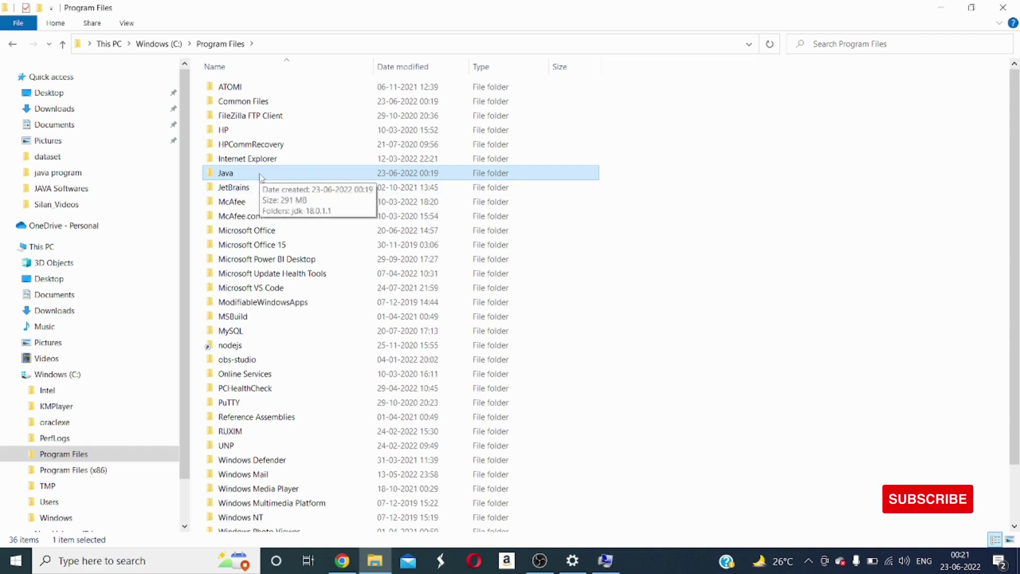
pyautogui.doubleClick(261, 175)
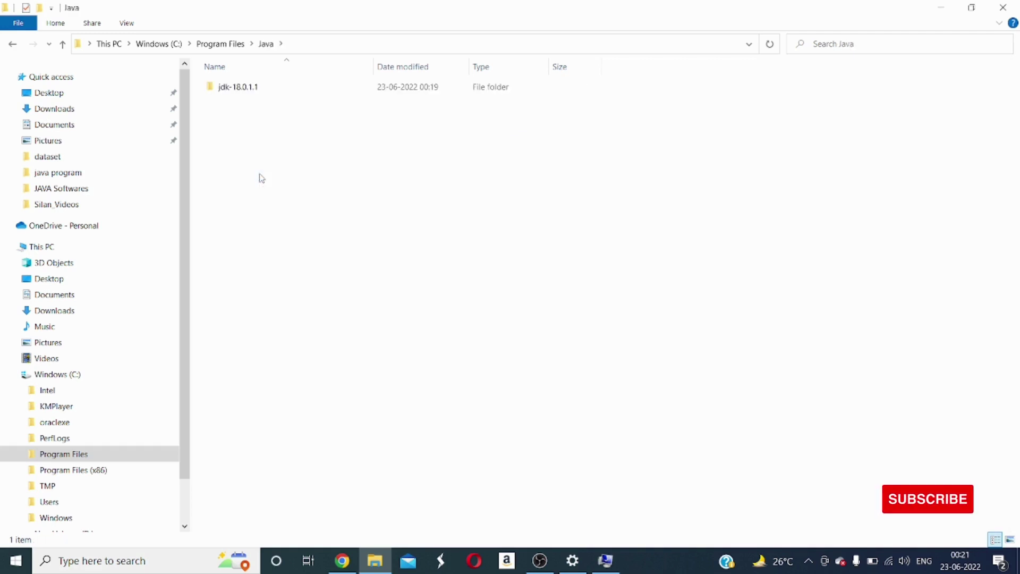
pyautogui.doubleClick(246, 96)
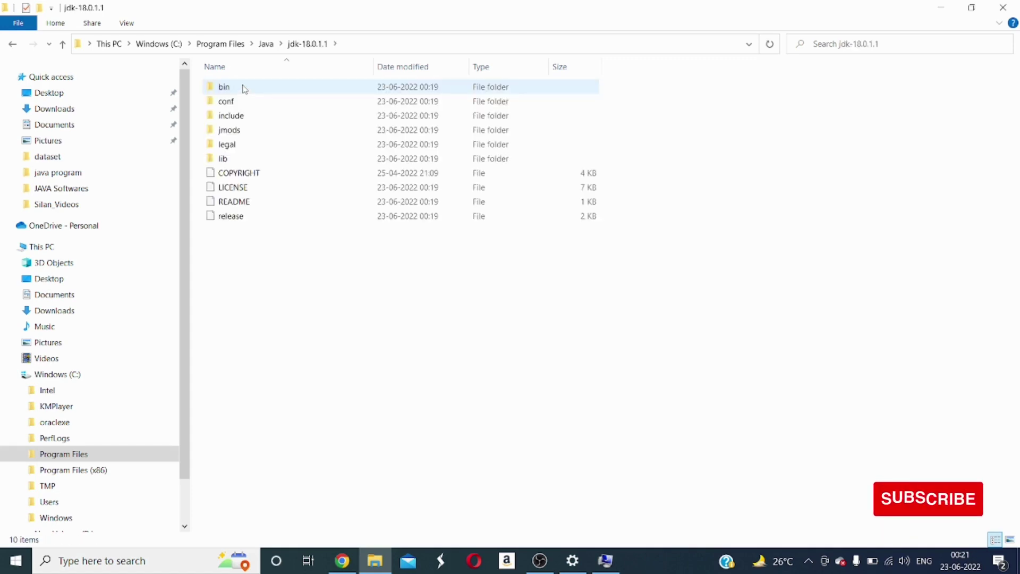
pyautogui.doubleClick(244, 88)
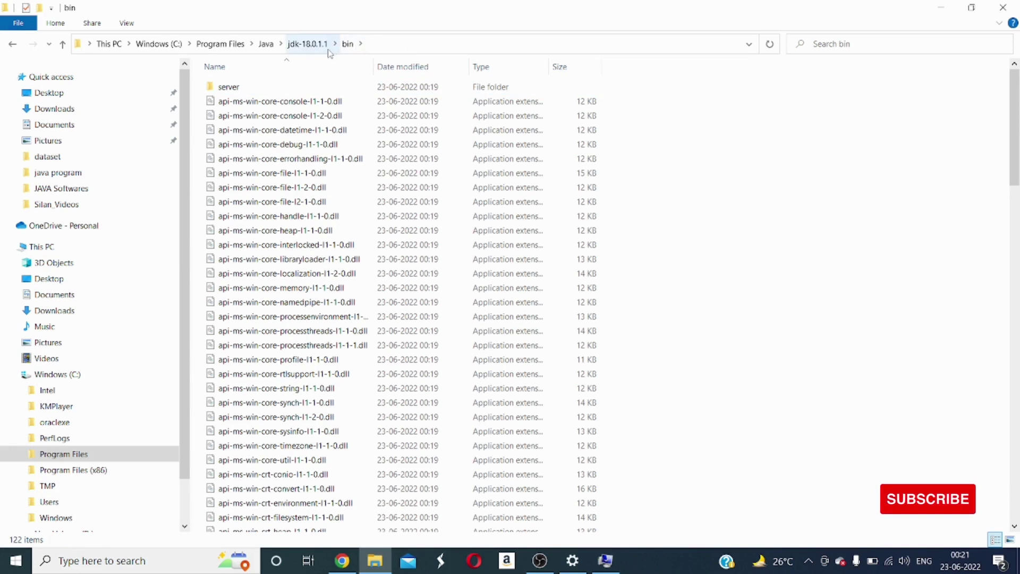
# Copy the full path of the bin folder and close File Explorer
pyautogui.click(410, 42)
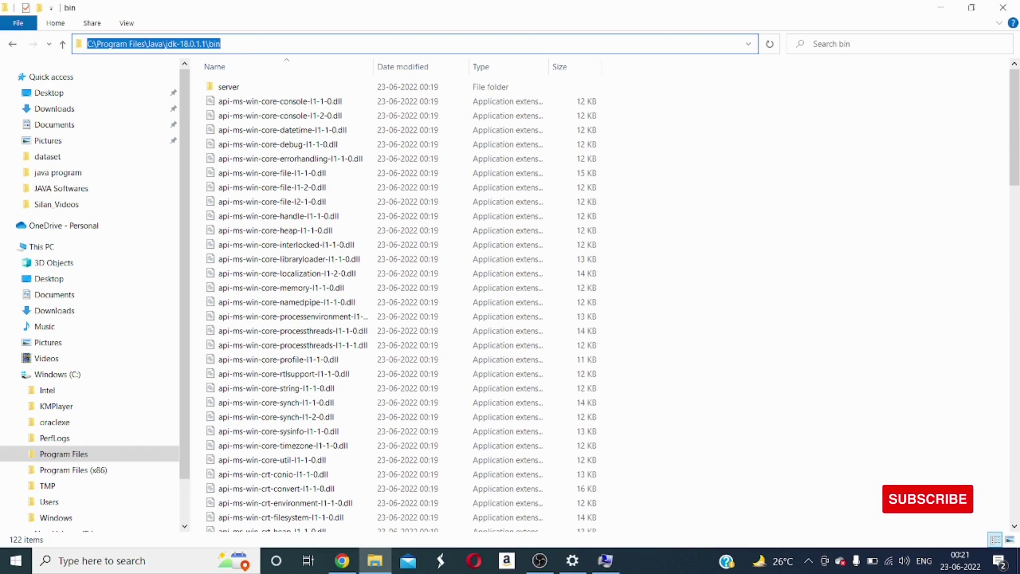
pyautogui.rightClick(164, 43)
pyautogui.click(187, 81)
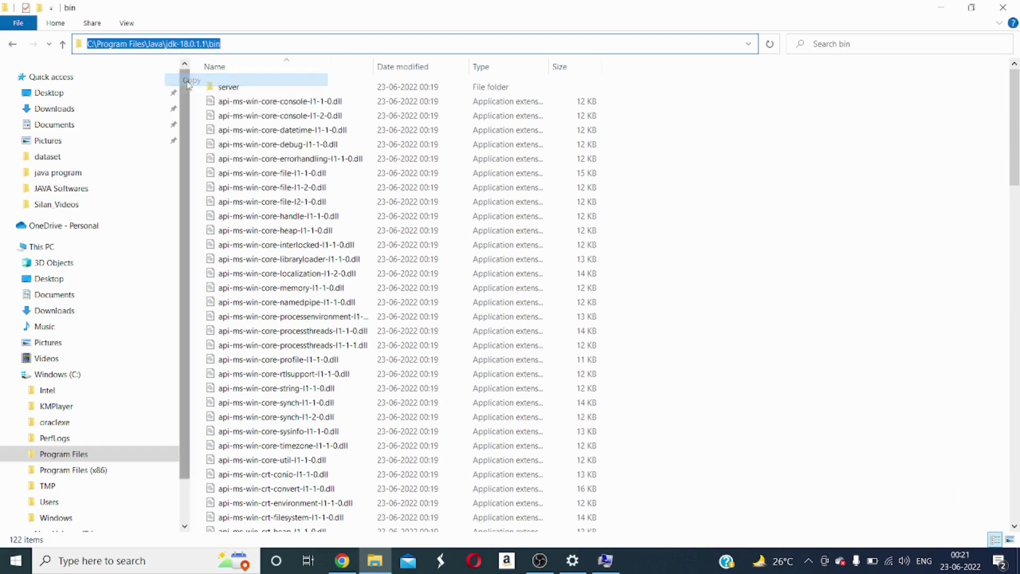
pyautogui.click(1002, 8)
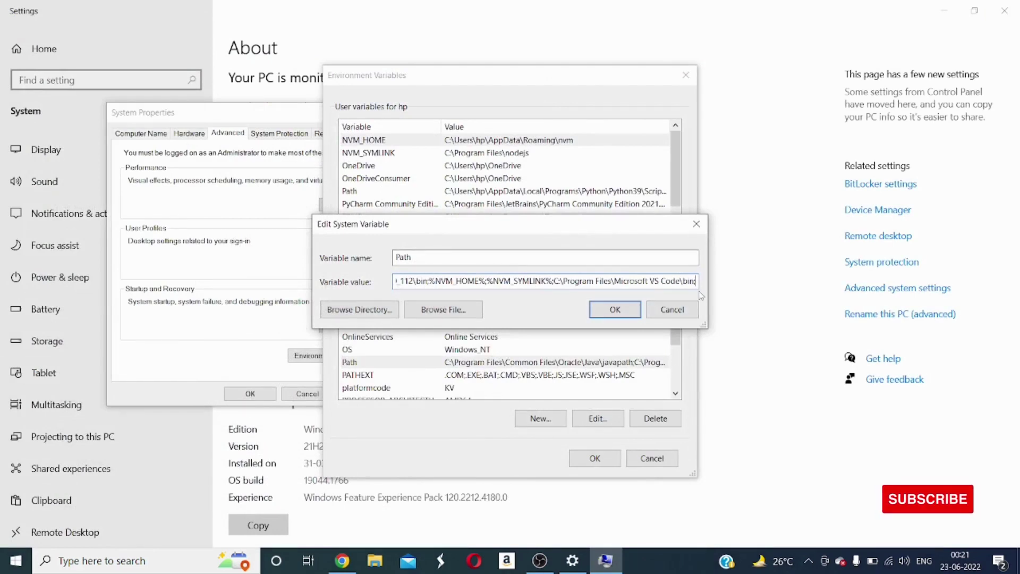
# Append C:\Program Files\Java\jdk-18.0.1.1\bin to the Path value, confirm all open dialogs and close the Settings window
pyautogui.write(';')
pyautogui.hotkey('ctrl', 'v')
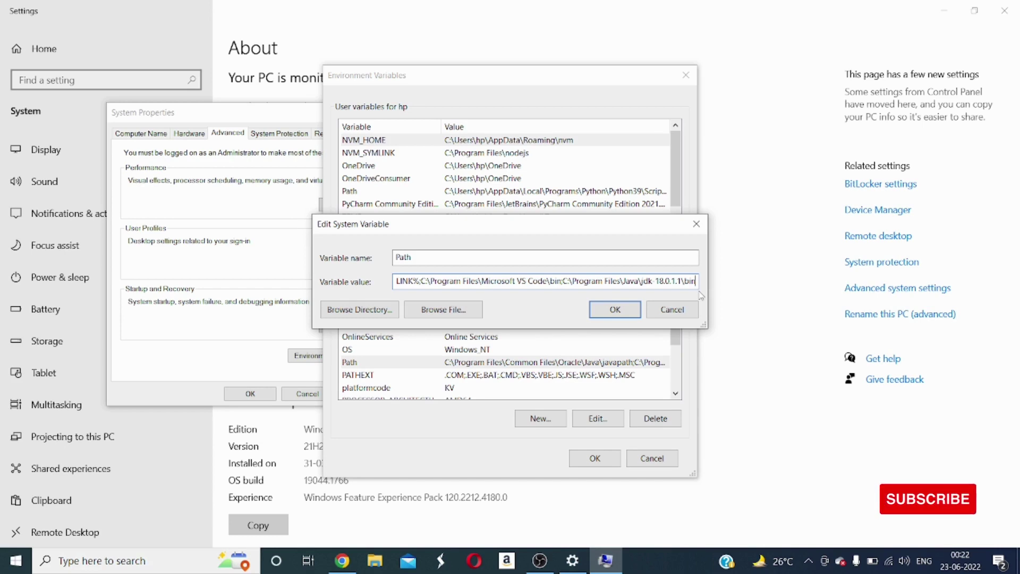
pyautogui.click(609, 312)
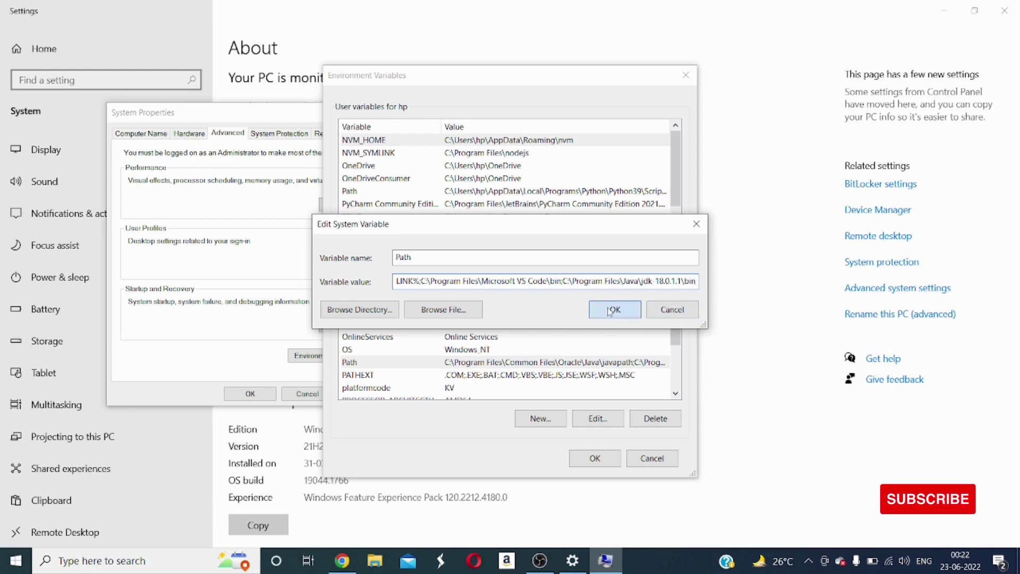
pyautogui.click(595, 457)
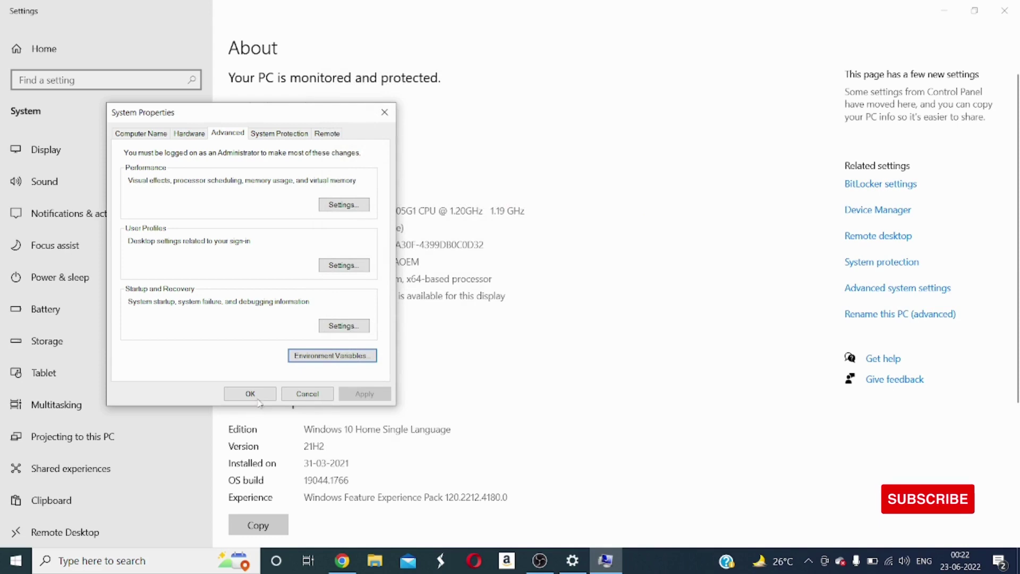
pyautogui.click(257, 398)
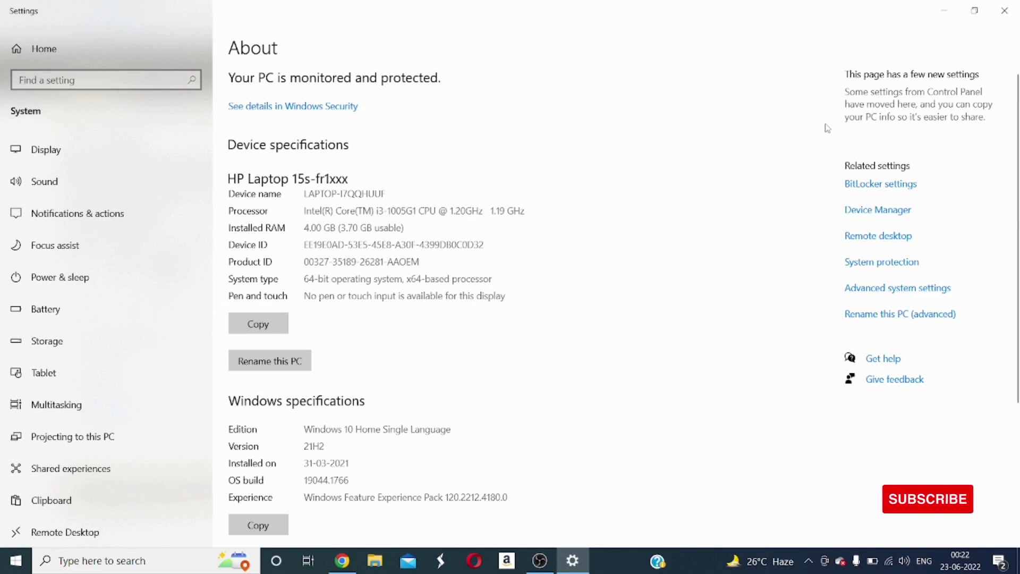
pyautogui.click(1010, 16)
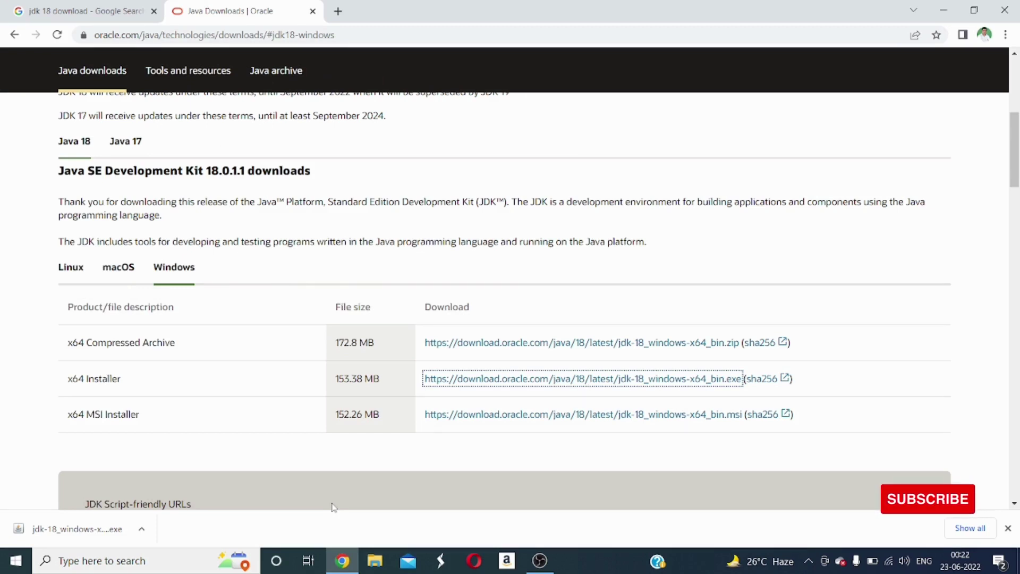
# Open Command Prompt and change to the root of the C: drive with cd\
pyautogui.click(1, 570)
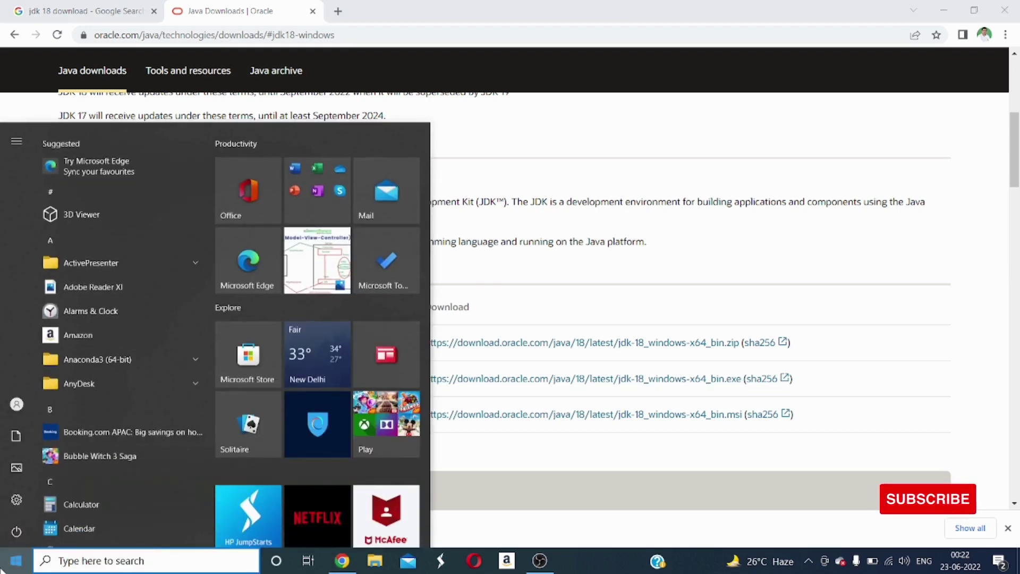
pyautogui.write('cmd')
pyautogui.press('Return')
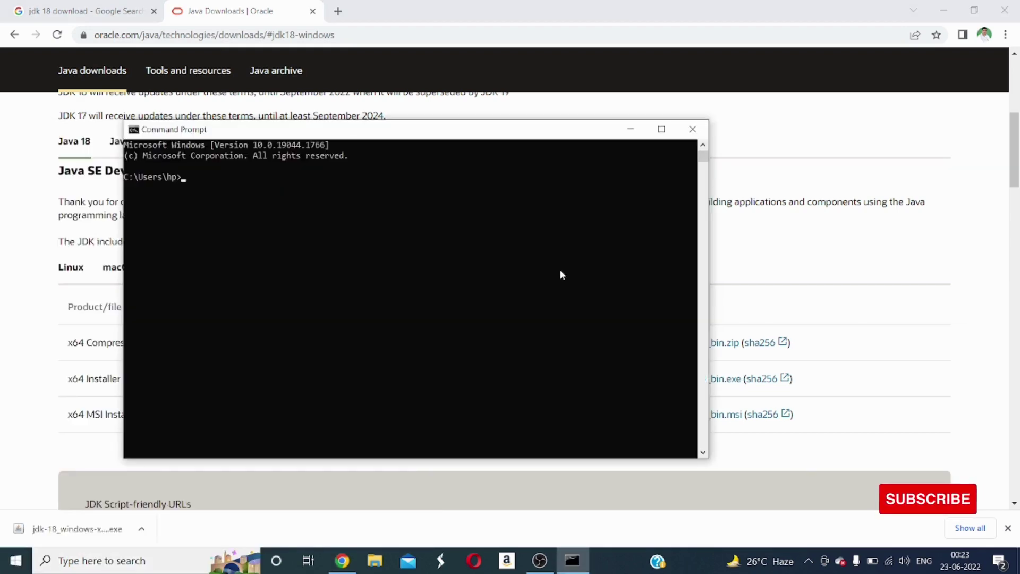
pyautogui.write('cd\\')
pyautogui.press('Return')
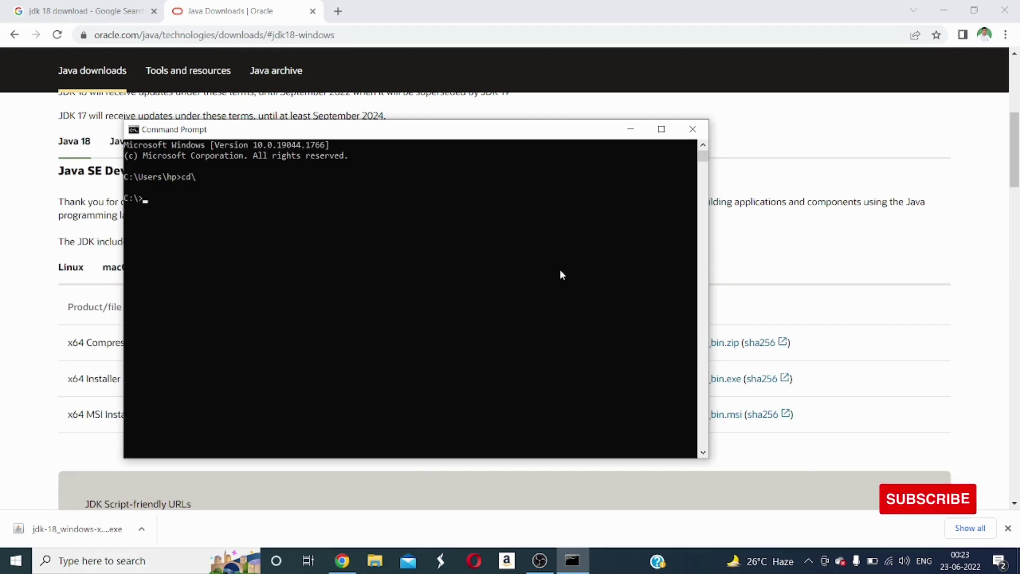
# Run java -version and javac to check the installed Java runtime and compiler
pyautogui.write('java')
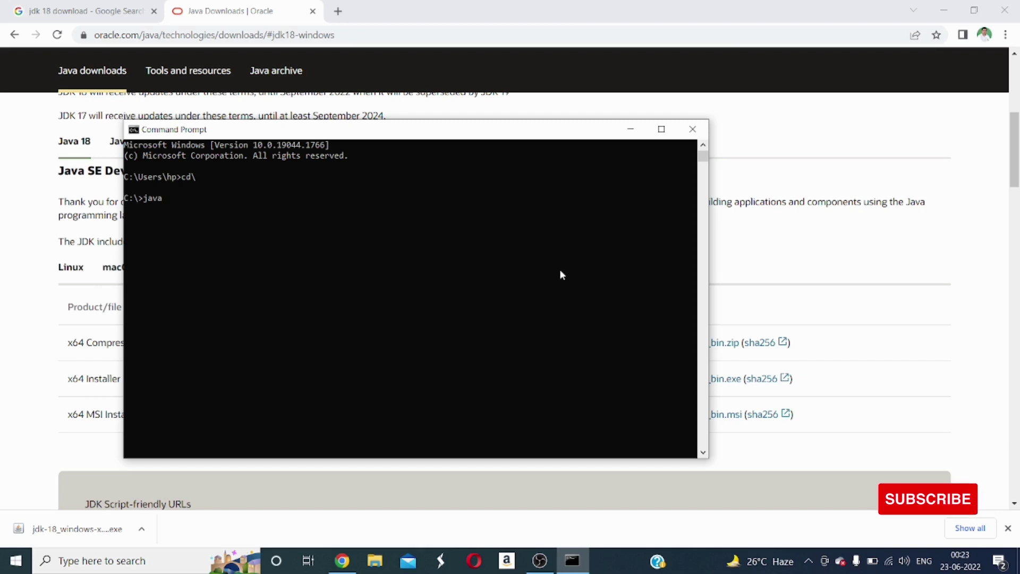
pyautogui.write(' -version')
pyautogui.press('Return')
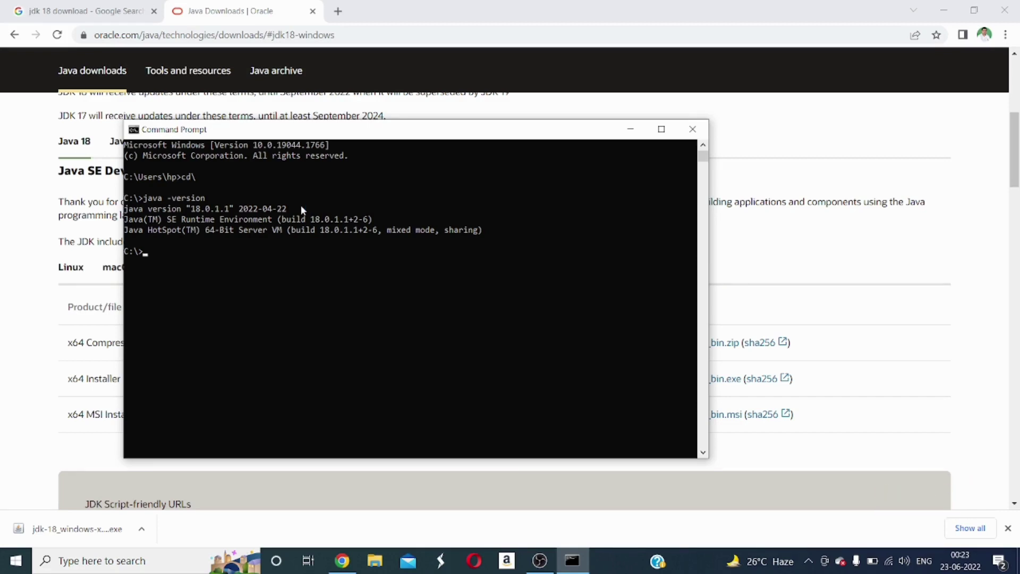
pyautogui.write('javac')
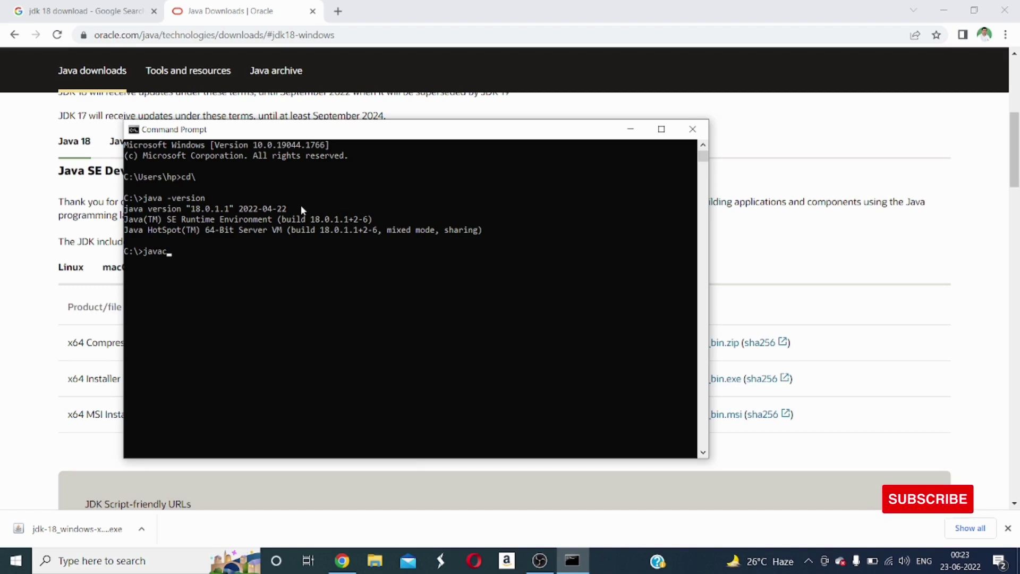
pyautogui.press('Return')
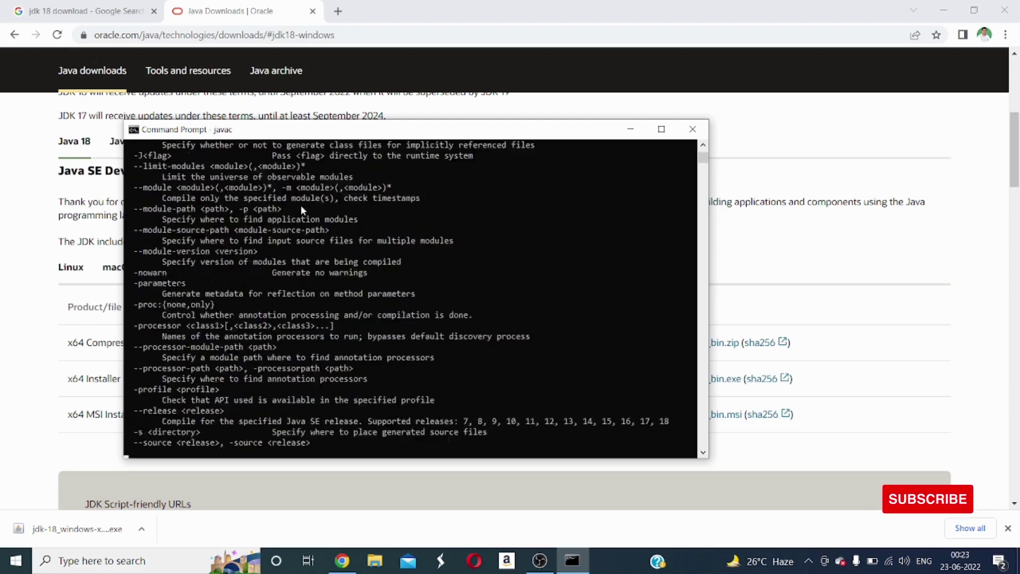